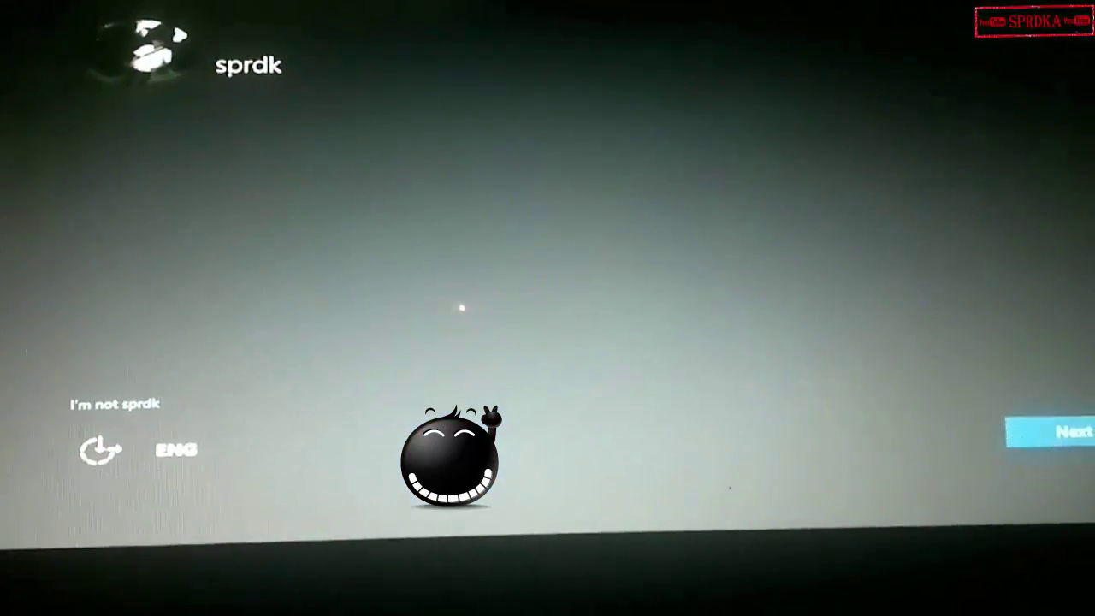
Continue the Windows setup with the current account and accept the Express settings.
click(1018, 430)
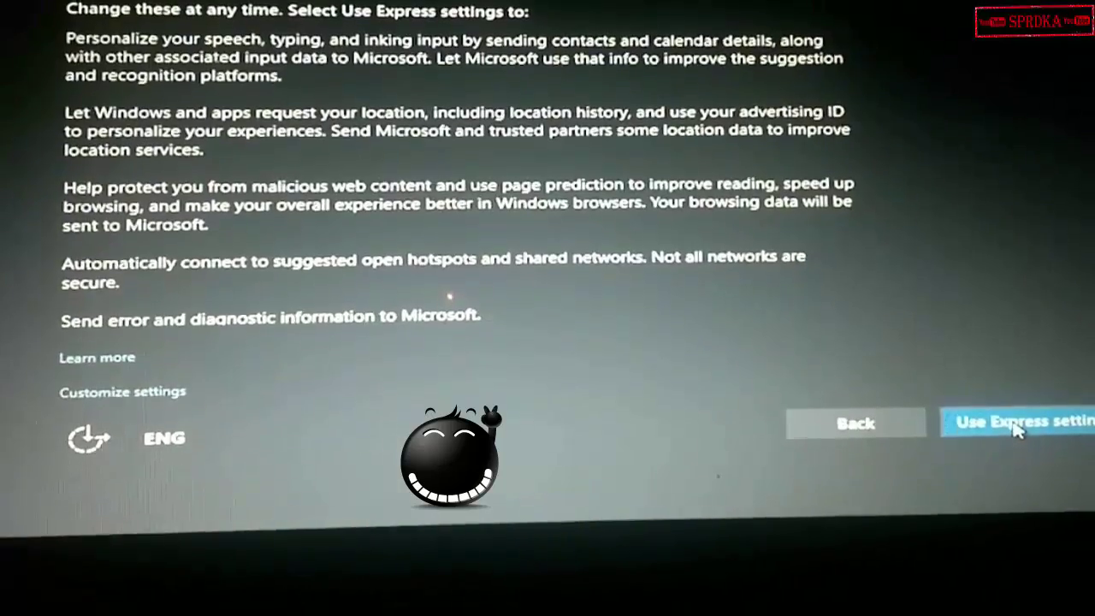
click(1018, 428)
click(999, 425)
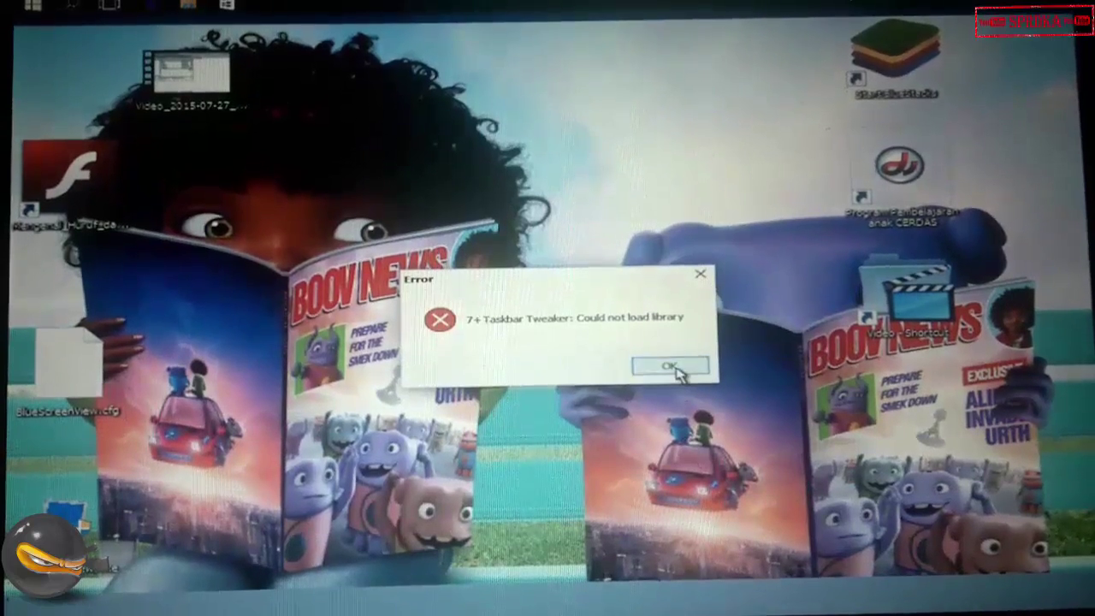
Dismiss the 7+ Taskbar Tweaker error message on the desktop.
click(666, 365)
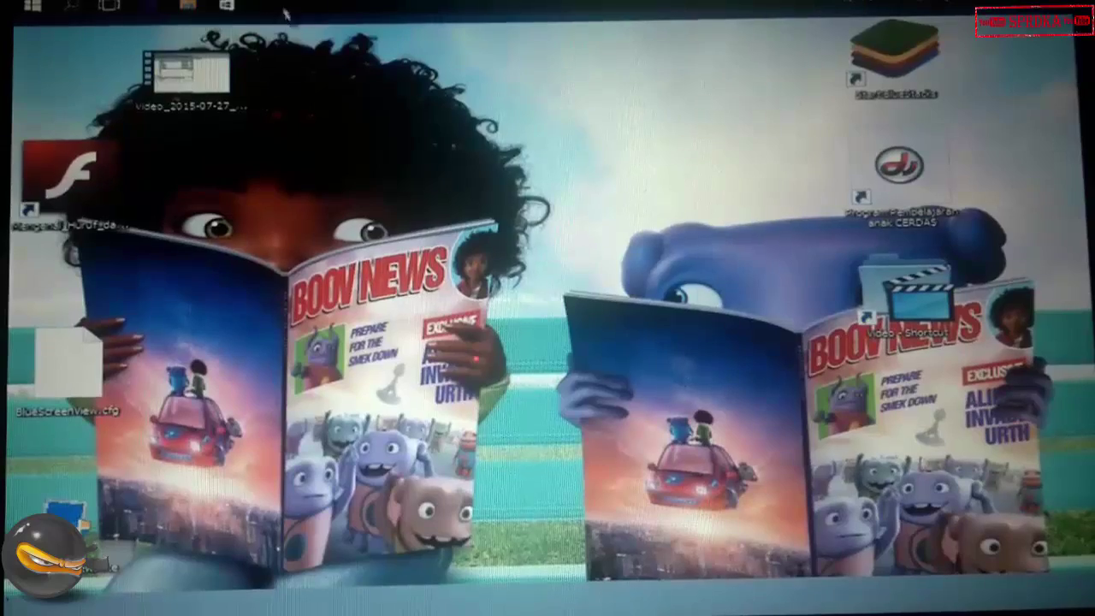
click(33, 5)
click(33, 6)
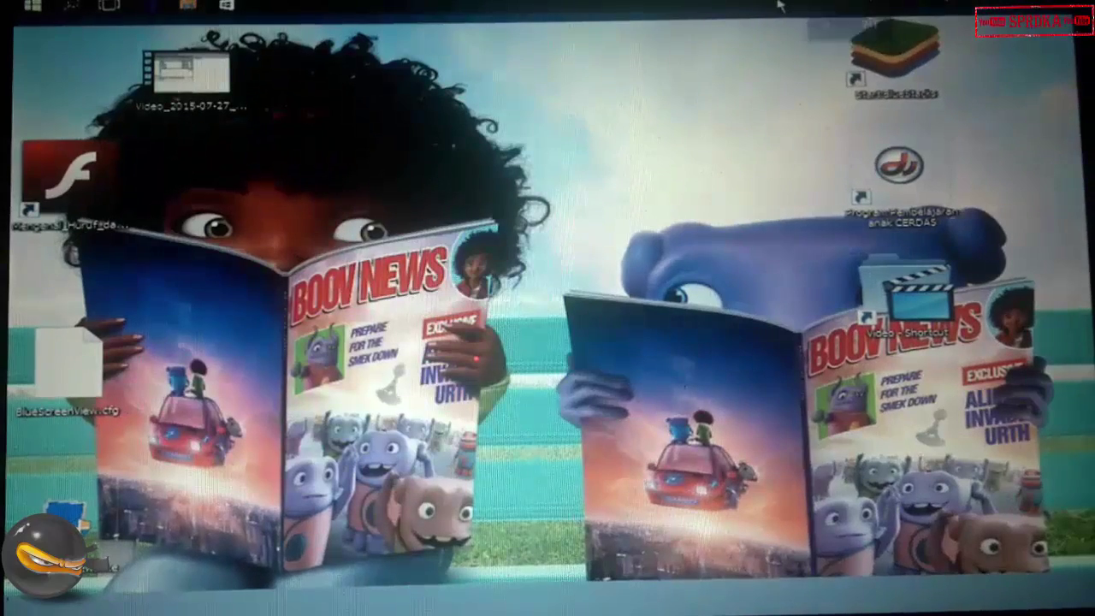
Open the display settings from the desktop and look at the orientation options, keeping Landscape.
right_click(633, 111)
click(676, 269)
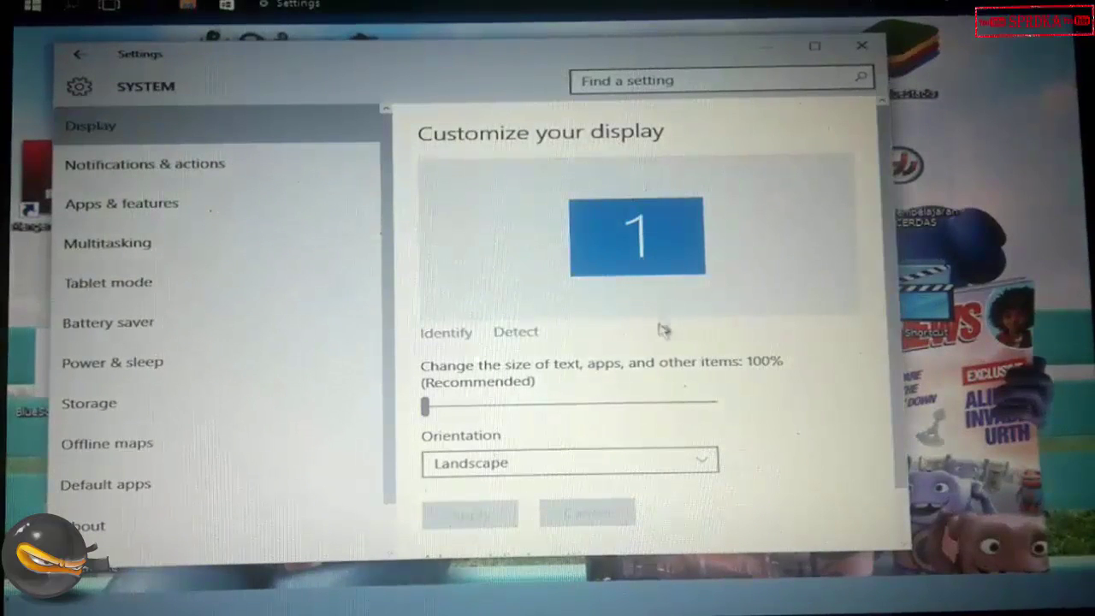
click(440, 459)
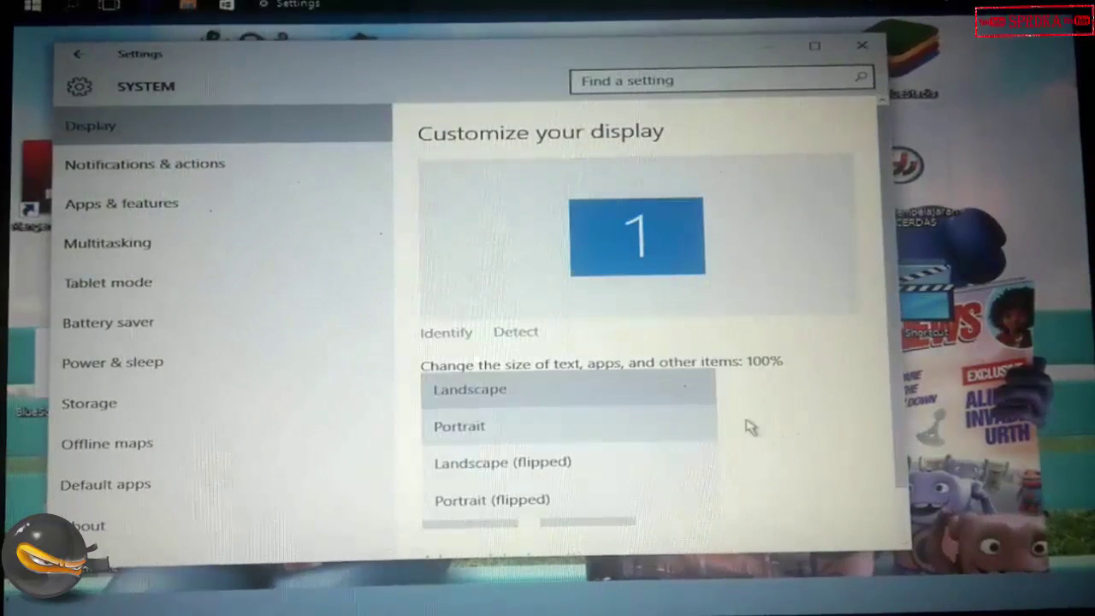
click(509, 406)
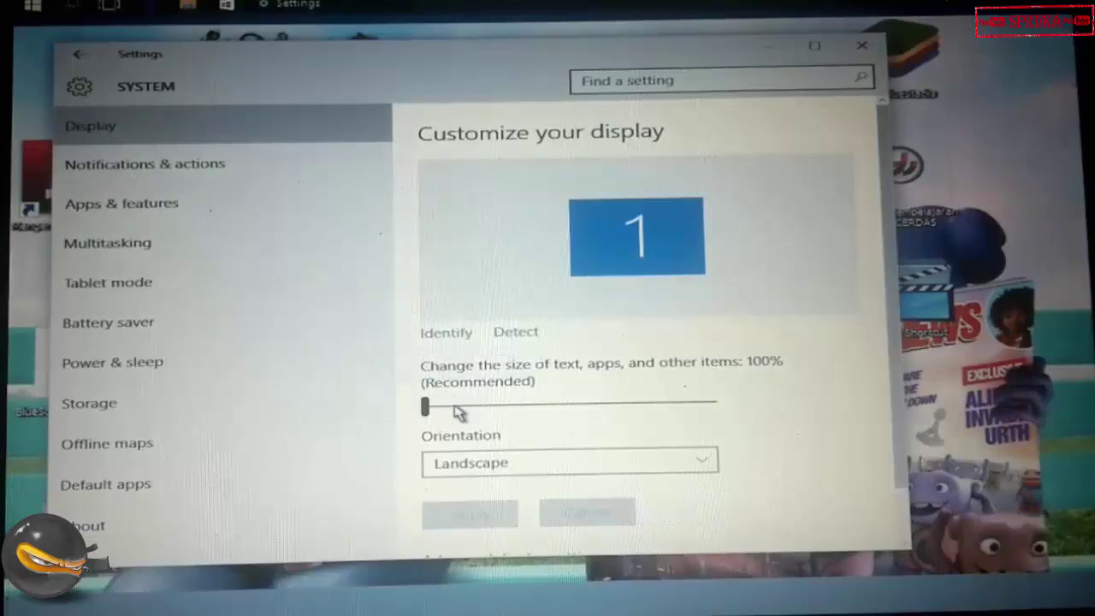
Look at the Notifications & actions settings, and open the advanced display settings from the Display page.
click(111, 166)
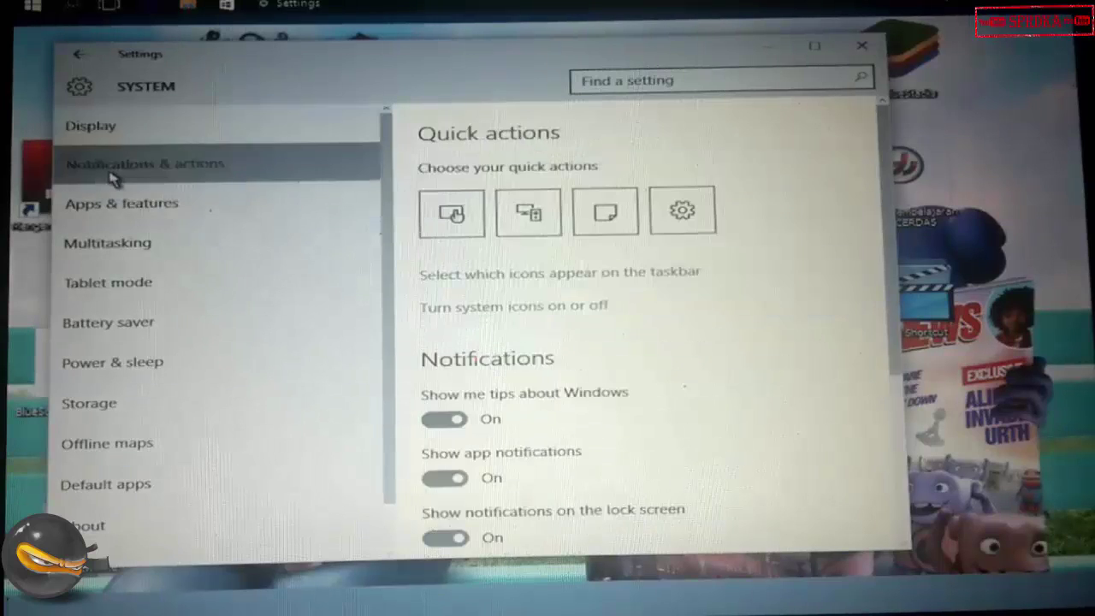
click(111, 126)
scroll(855, 252, down, 1)
click(547, 501)
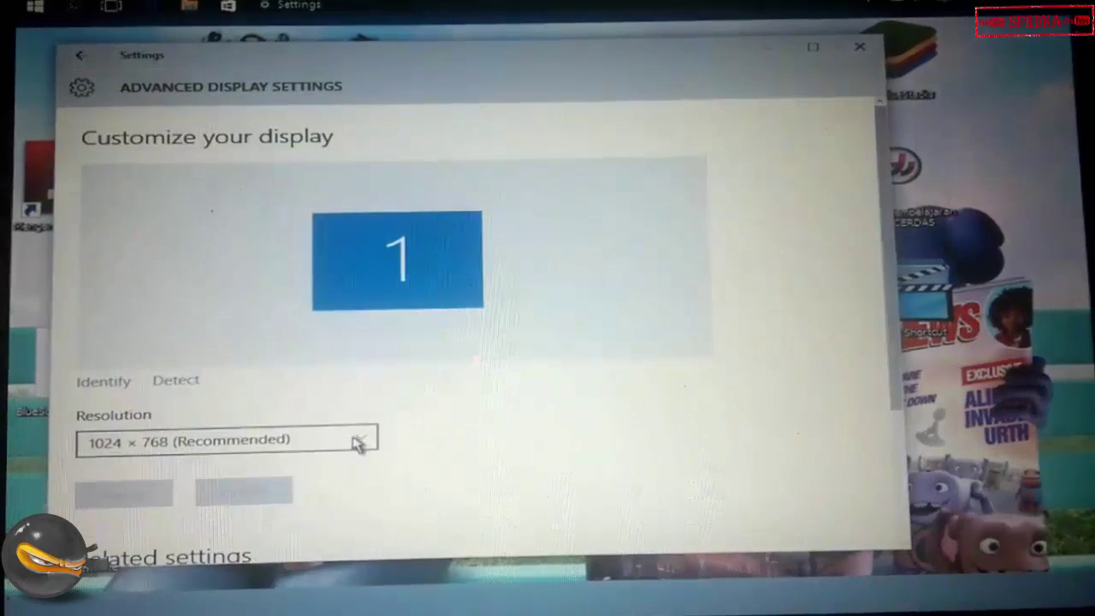
Inspect the ClearType Text Tuner and the advanced text sizing options, and close their windows and Settings.
scroll(587, 416, down, 2)
click(135, 441)
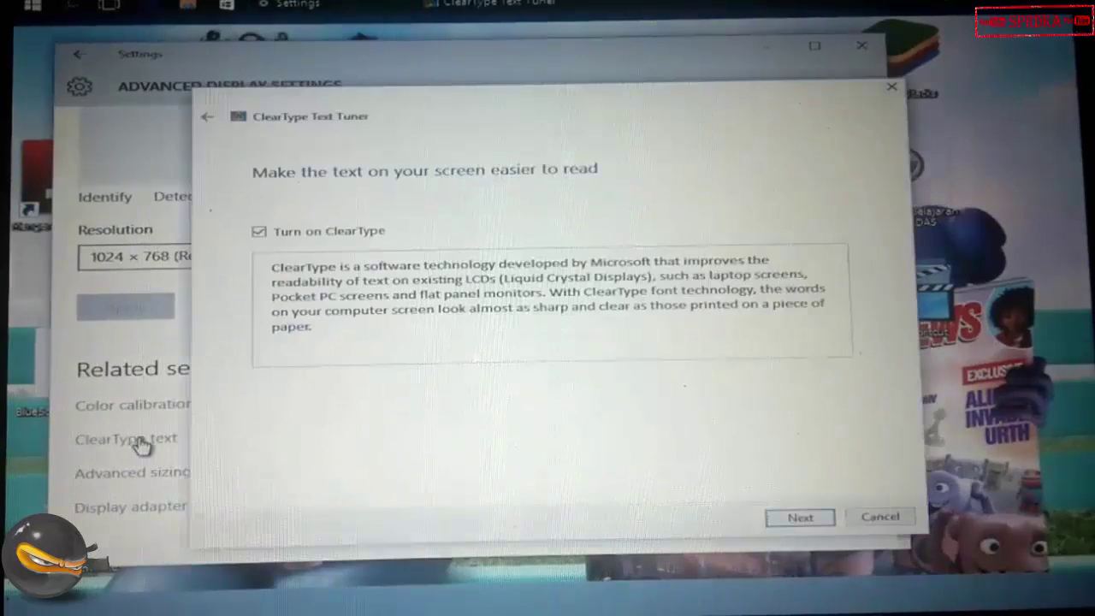
click(881, 518)
click(166, 472)
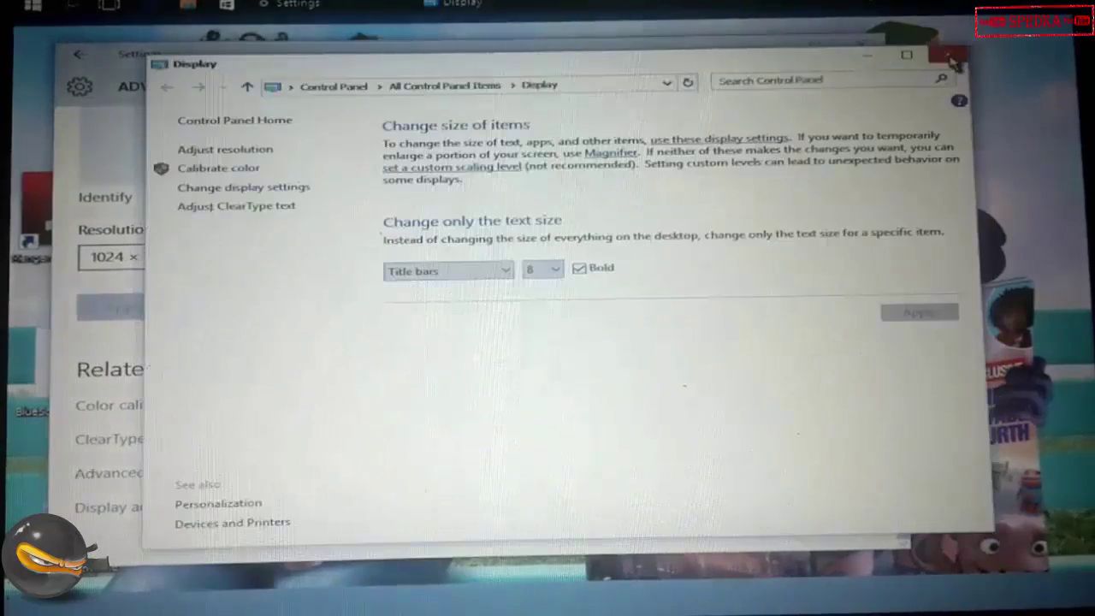
click(948, 53)
click(871, 51)
Look at the Start menu and launch Microsoft Edge from its tiles.
key(super)
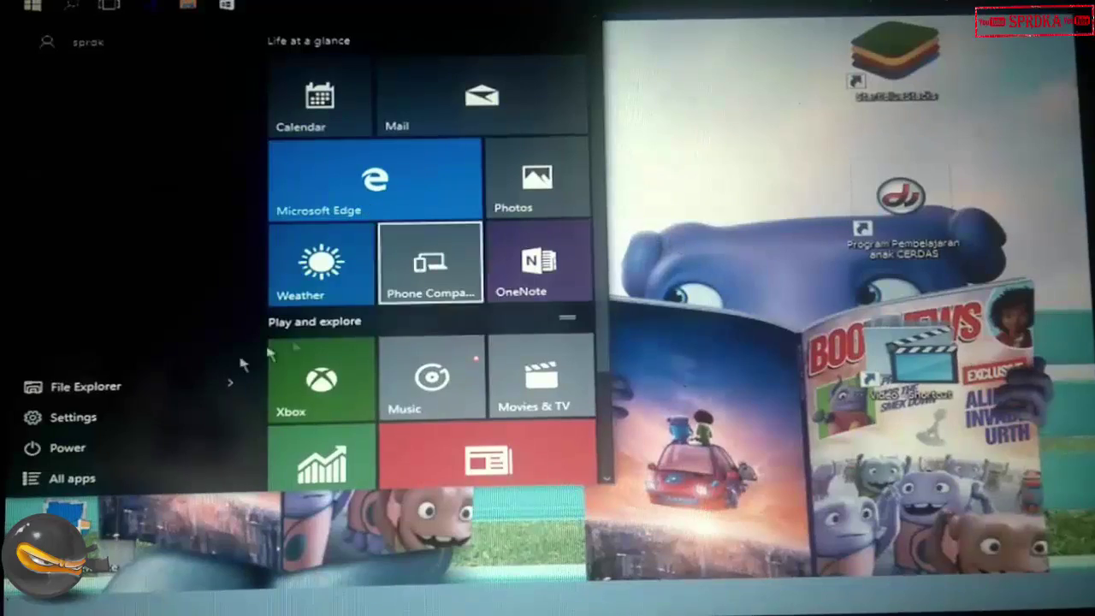
click(68, 476)
key(super)
key(super)
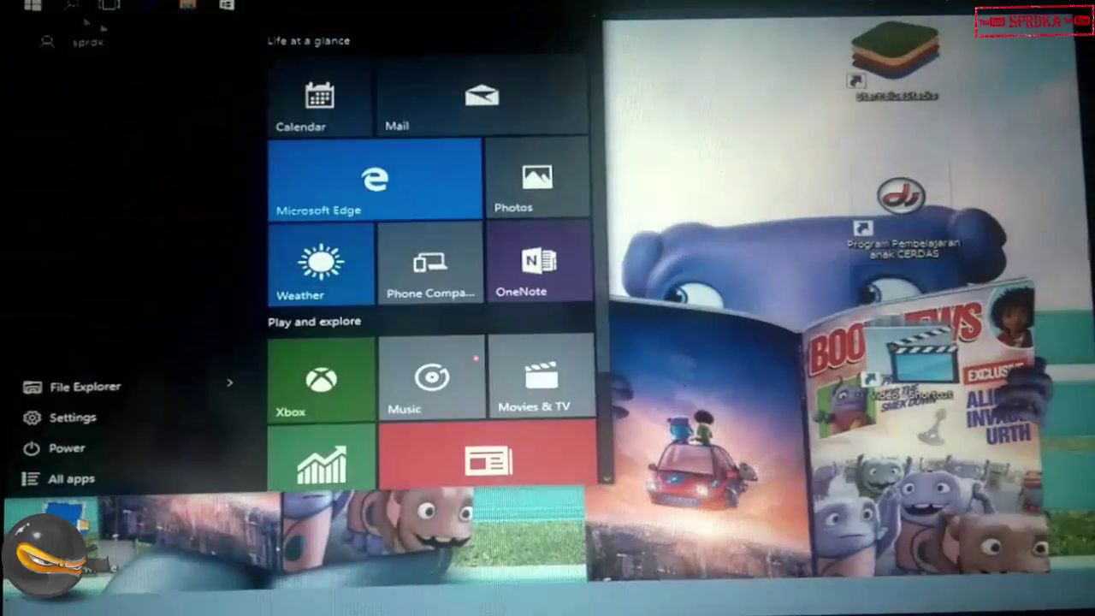
click(376, 180)
click(856, 70)
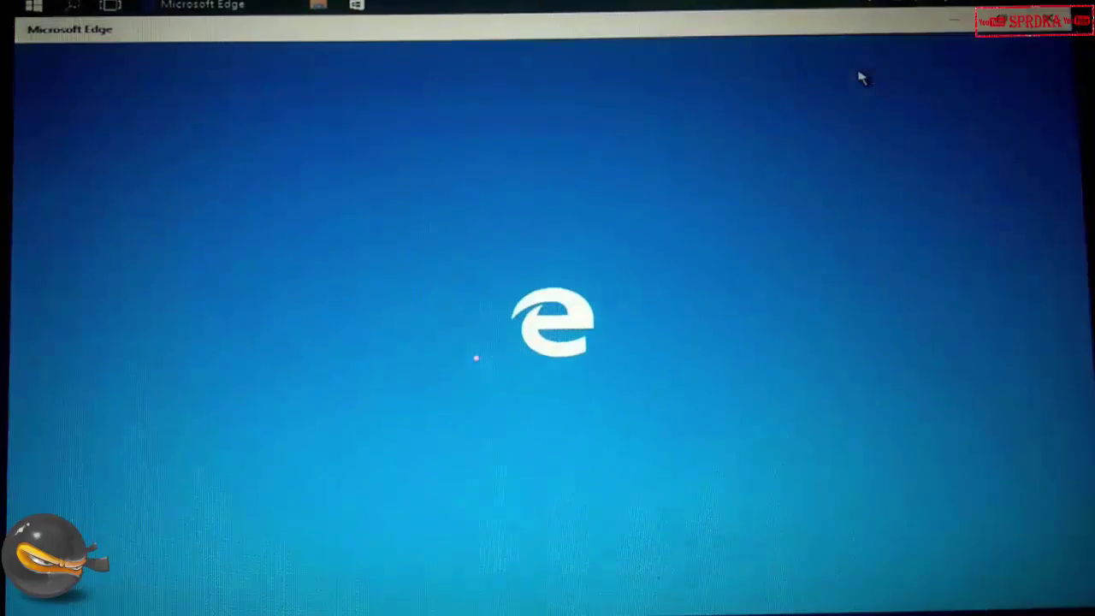
Browse the Browser folder inside the Apps folder in File Explorer.
key(super+d)
key(super+e)
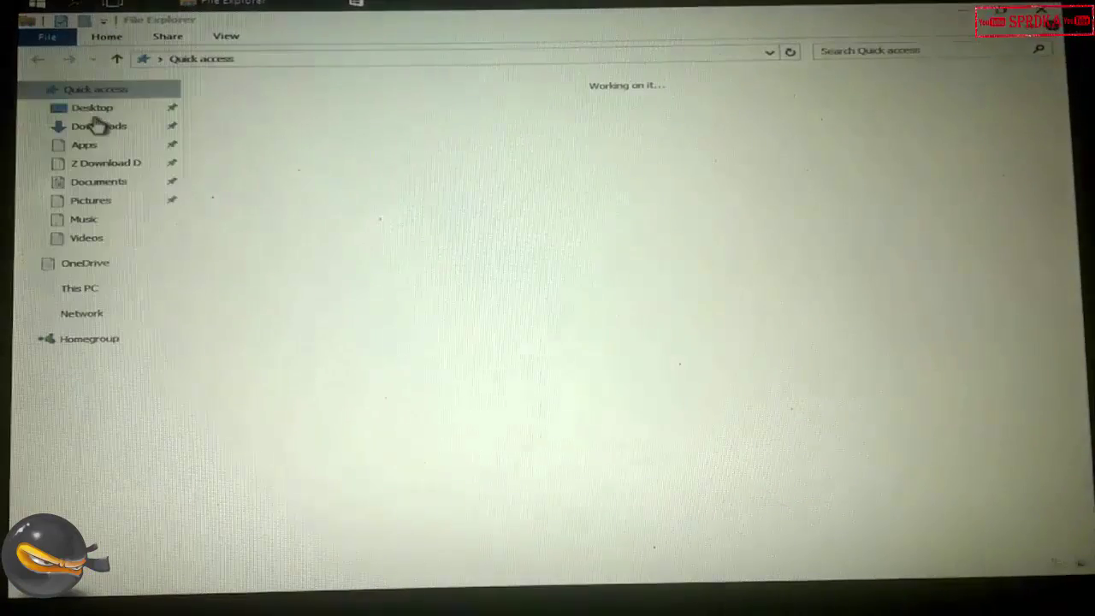
click(96, 149)
double_click(245, 128)
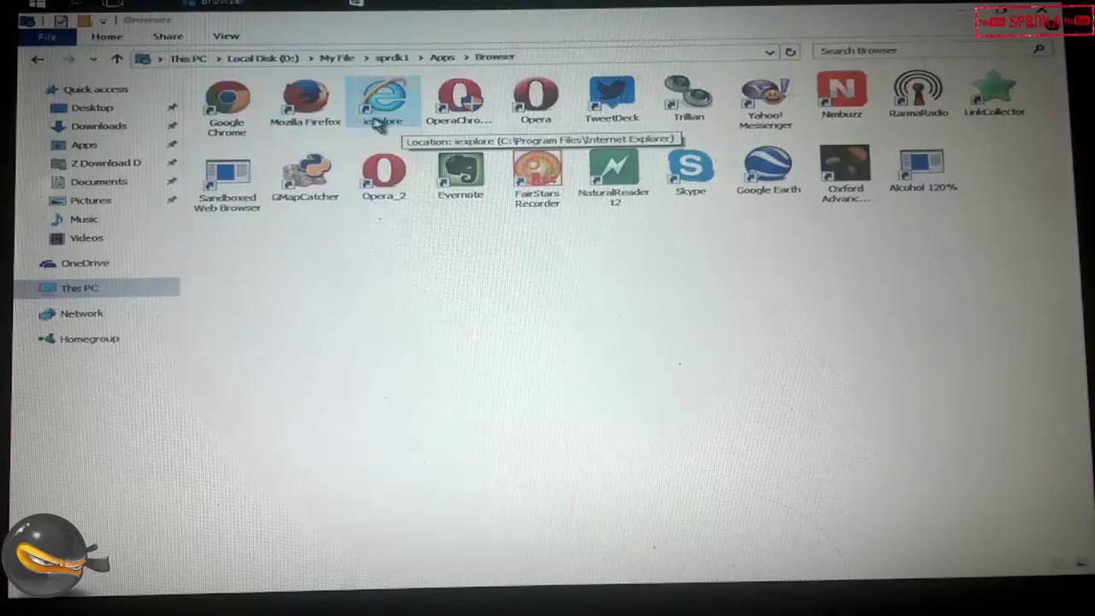
click(396, 179)
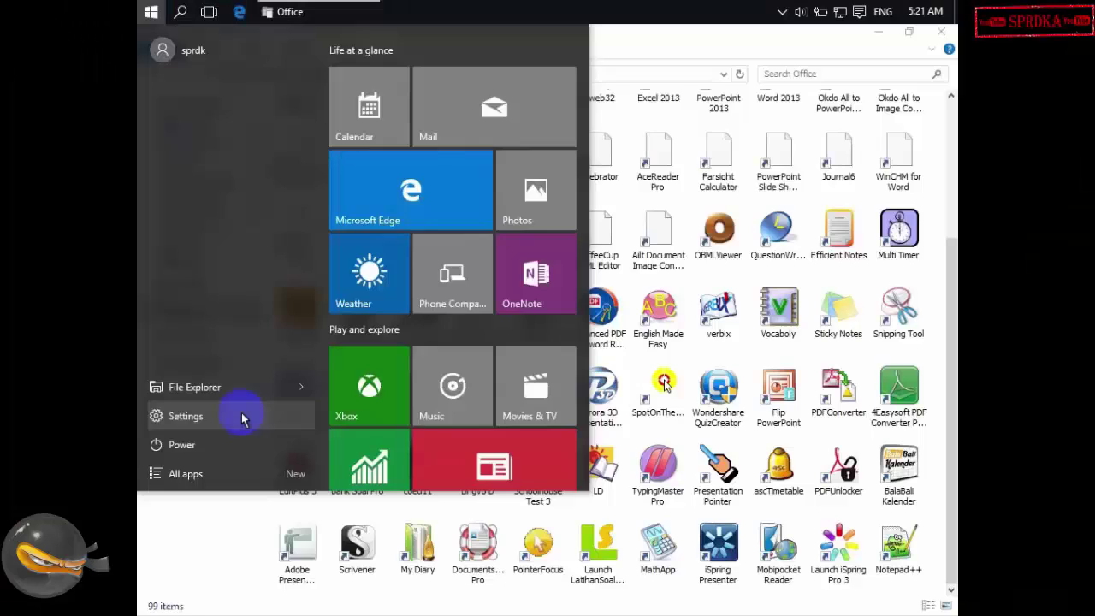
Open Windows Settings and look over all its categories down to Update & security.
click(238, 416)
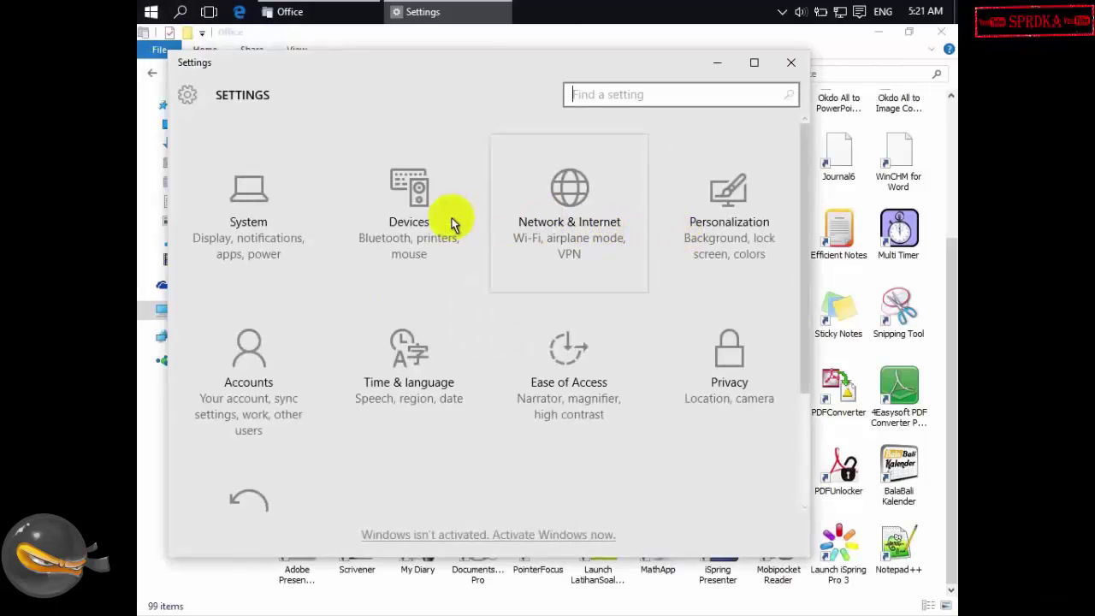
scroll(360, 274, down, 3)
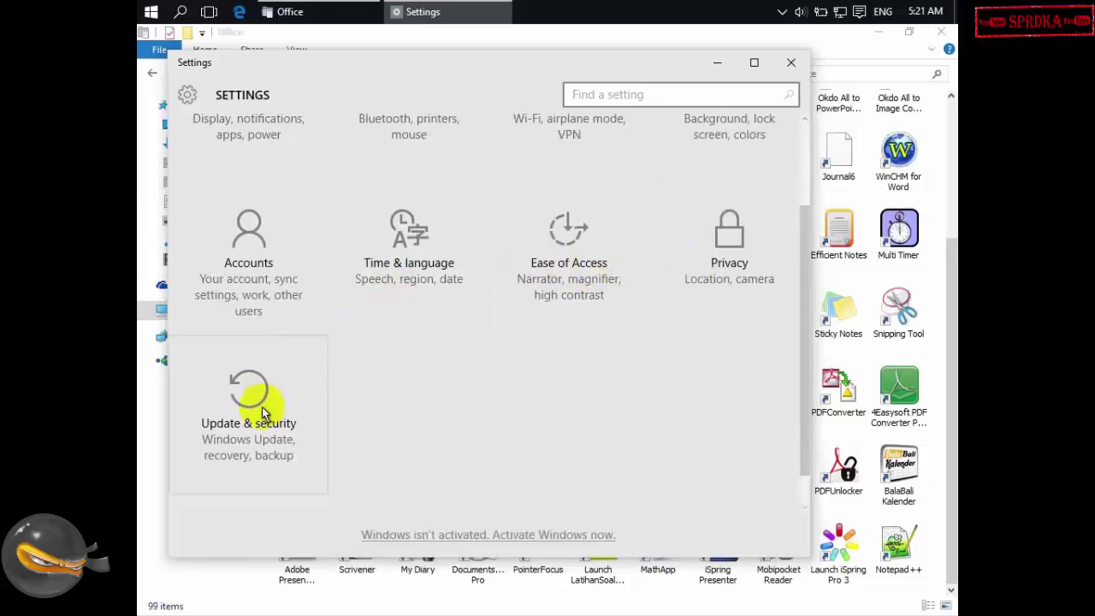
scroll(264, 408, up, 3)
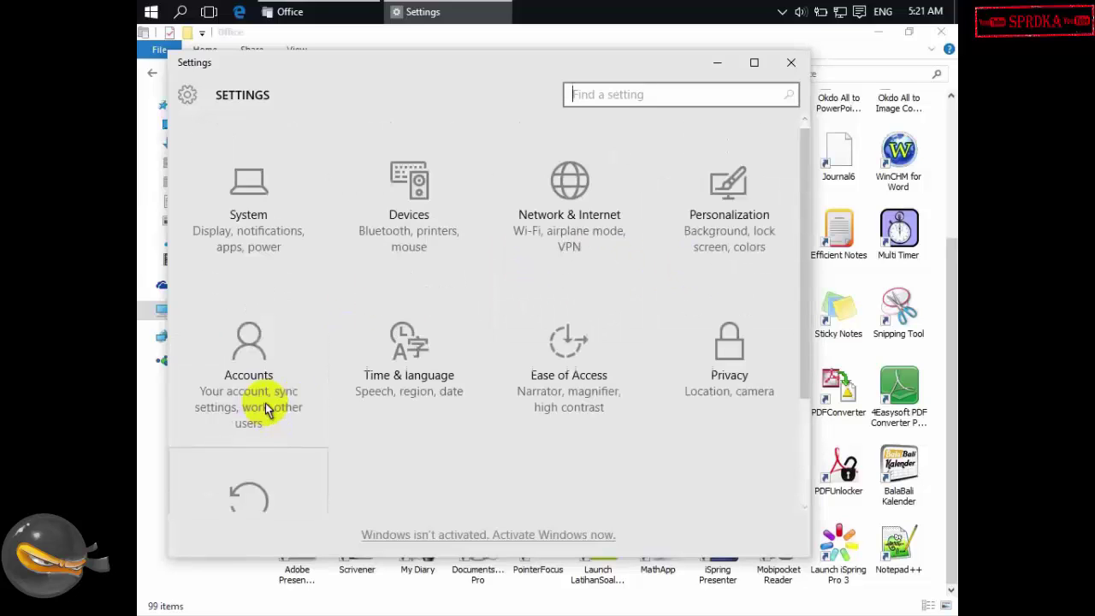
Open the System settings and examine their categories and the Display page, including the orientation options.
click(272, 223)
scroll(284, 376, down, 1)
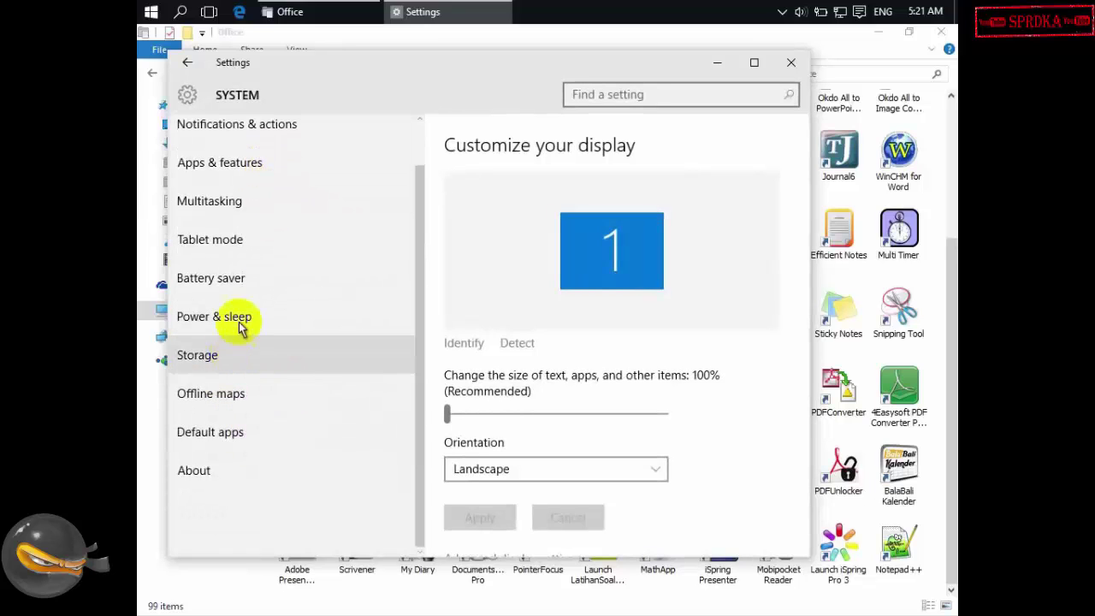
scroll(243, 293, up, 1)
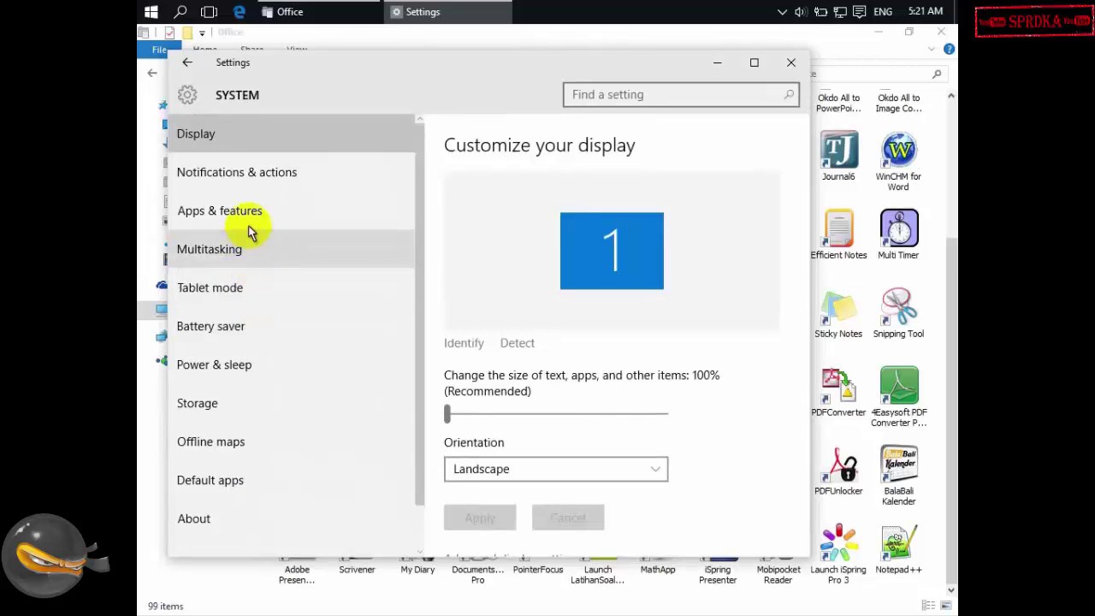
scroll(552, 370, down, 1)
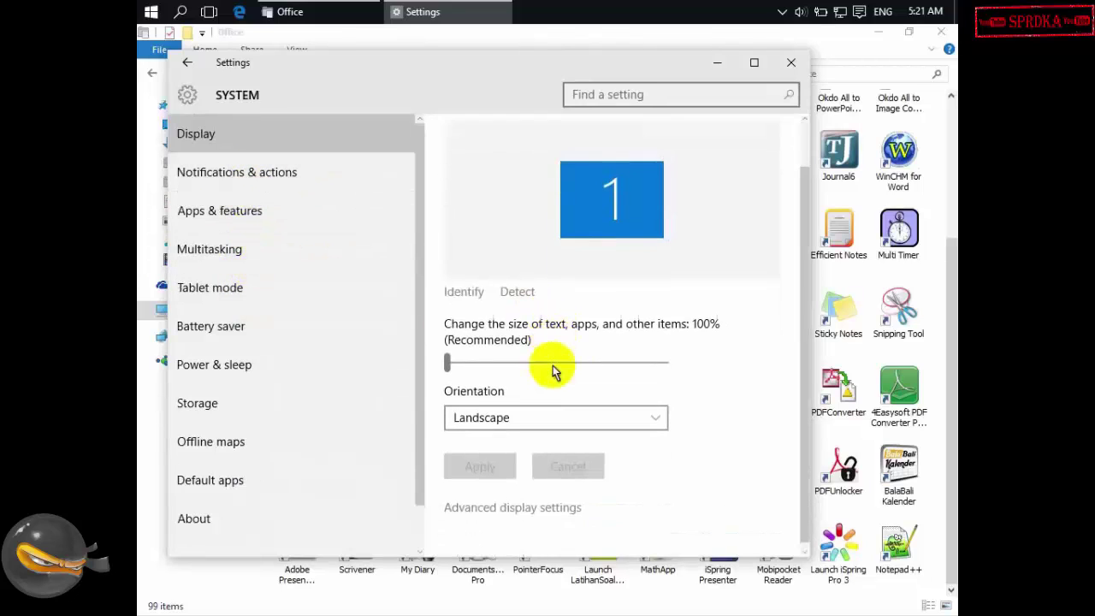
scroll(551, 371, down, 1)
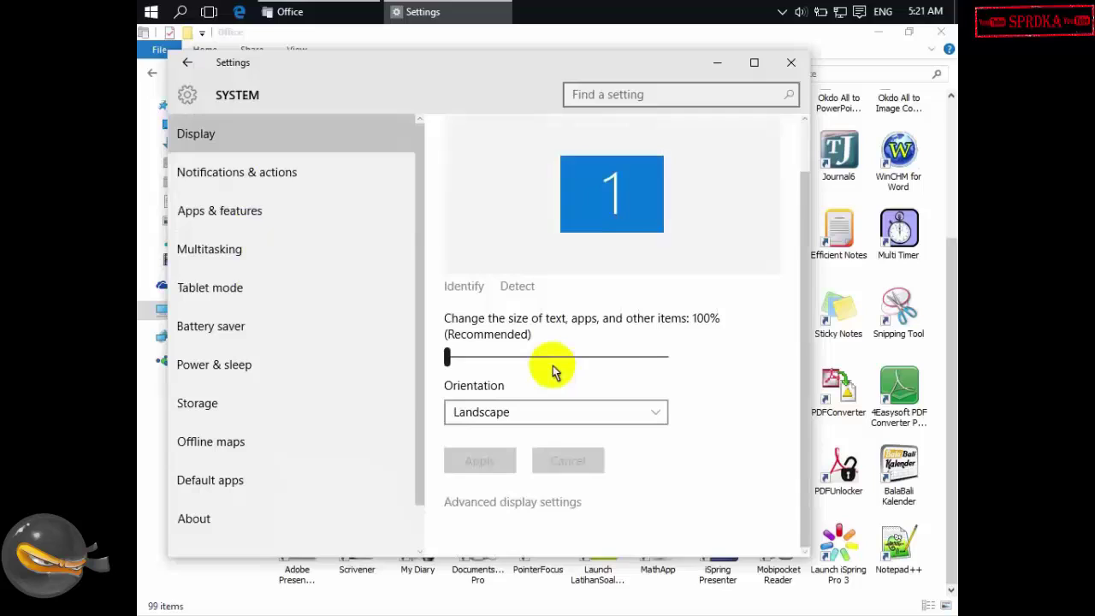
click(537, 417)
click(537, 421)
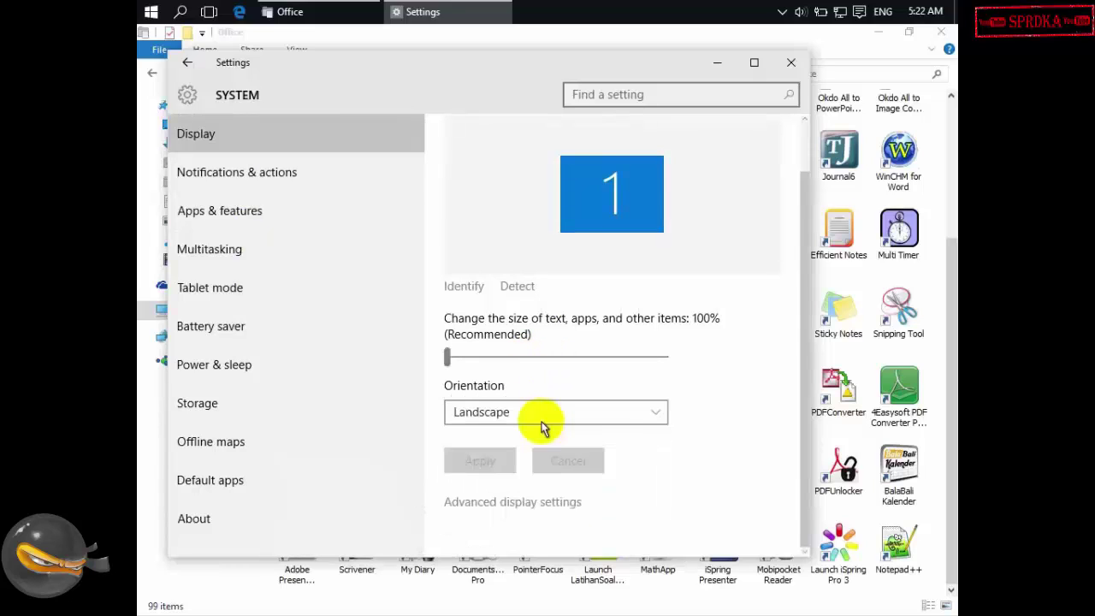
scroll(626, 419, down, 1)
scroll(626, 419, down, 2)
scroll(625, 419, up, 2)
scroll(625, 419, up, 1)
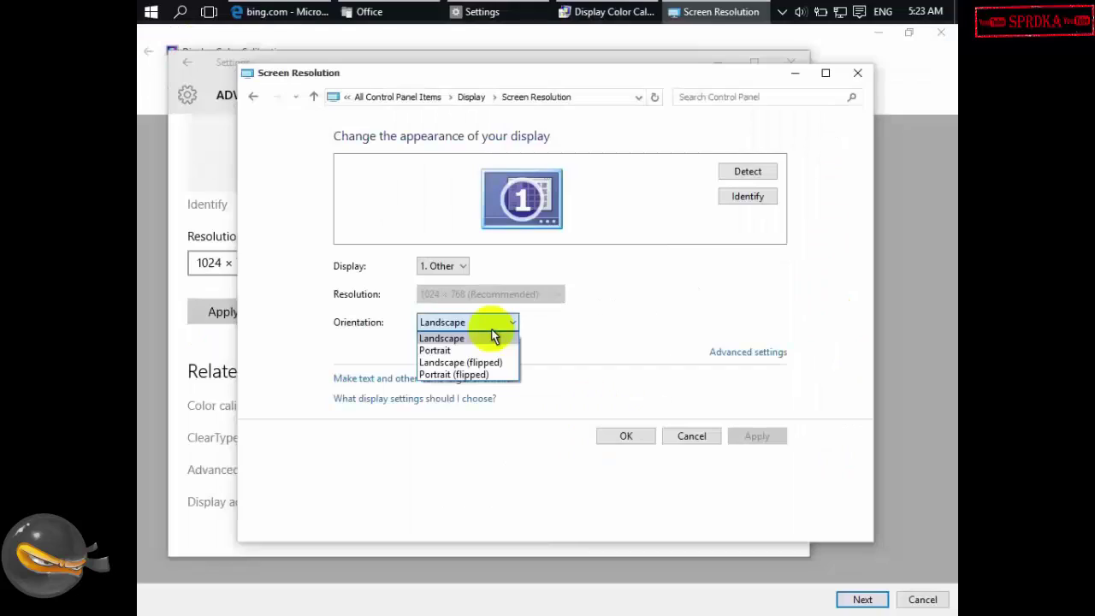
View the orientation options in the Screen Resolution window, keeping Landscape.
click(493, 329)
click(493, 329)
click(492, 336)
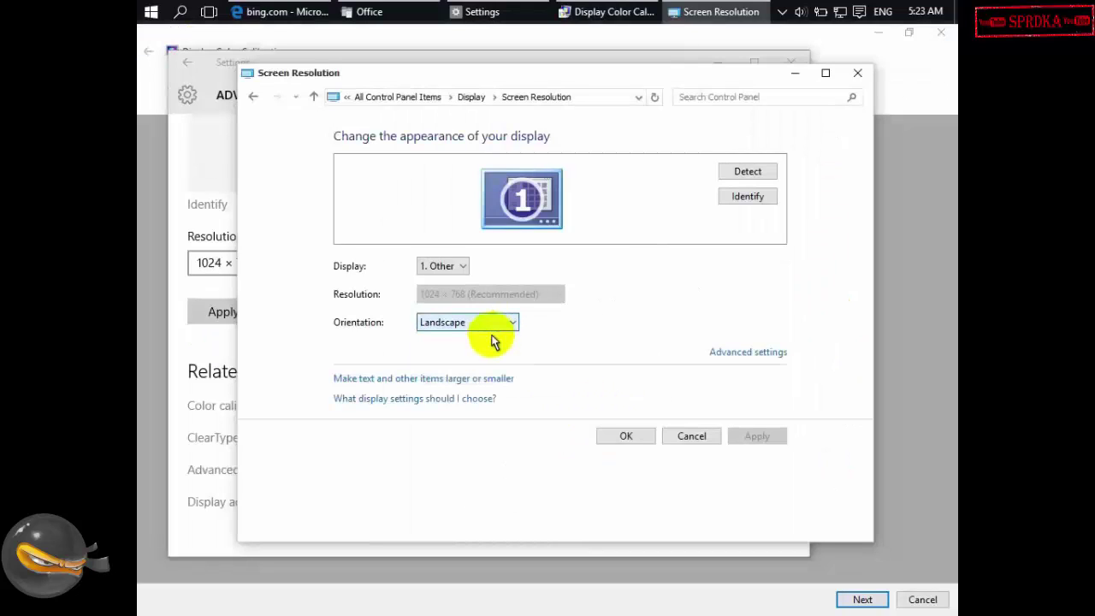
Review the Adapter, Monitor and Color Management properties in the advanced display settings, and close the dialog.
click(748, 353)
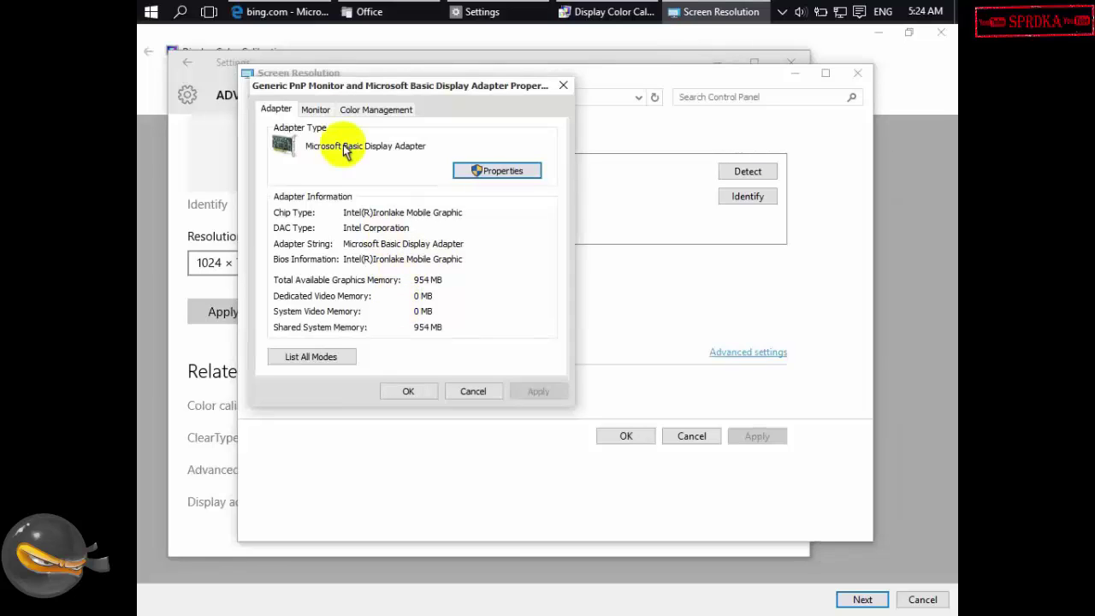
click(316, 109)
click(368, 111)
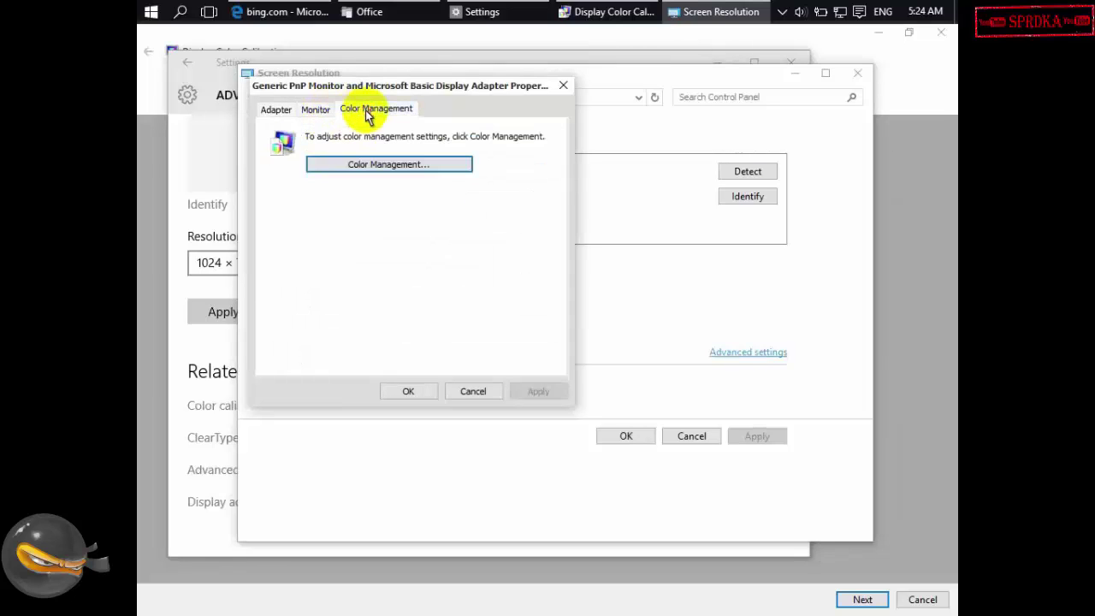
click(310, 110)
click(276, 110)
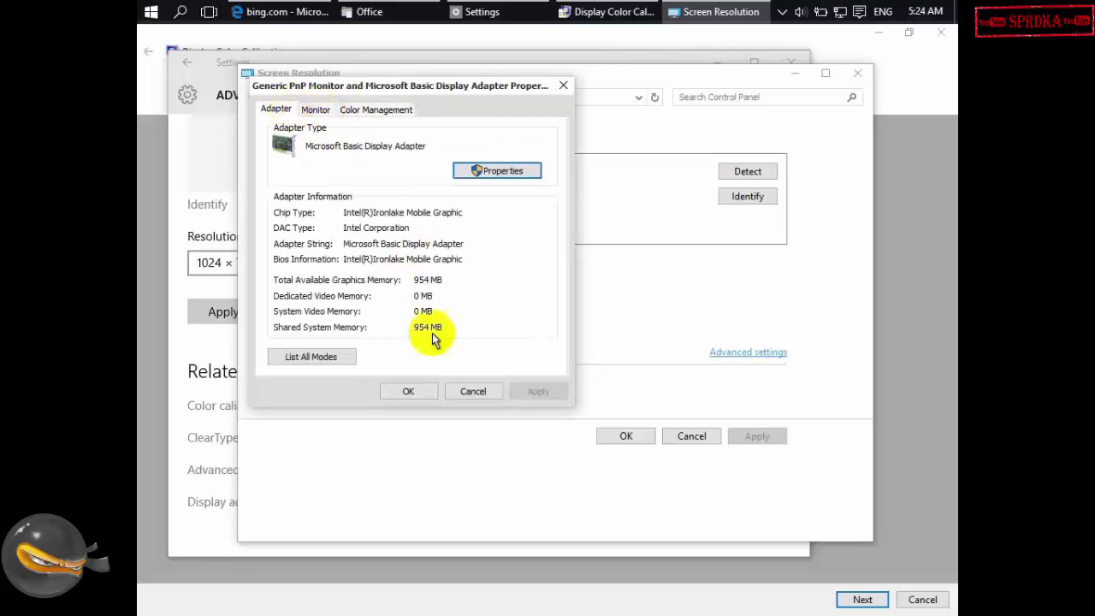
click(409, 395)
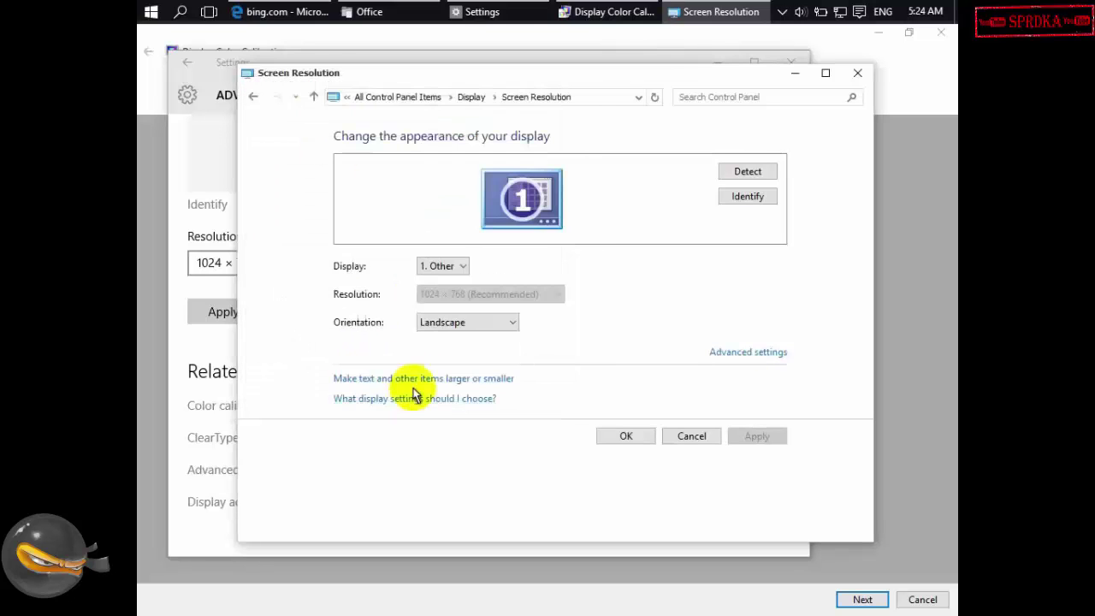
Try Landscape (flipped) as the display orientation, and set it back to Landscape.
click(493, 329)
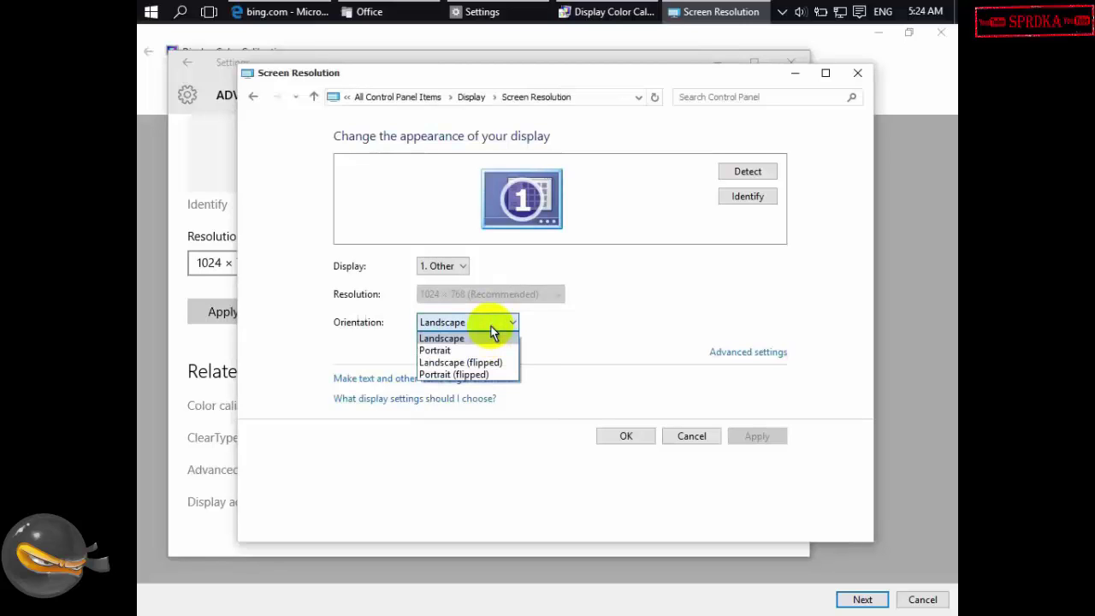
click(489, 362)
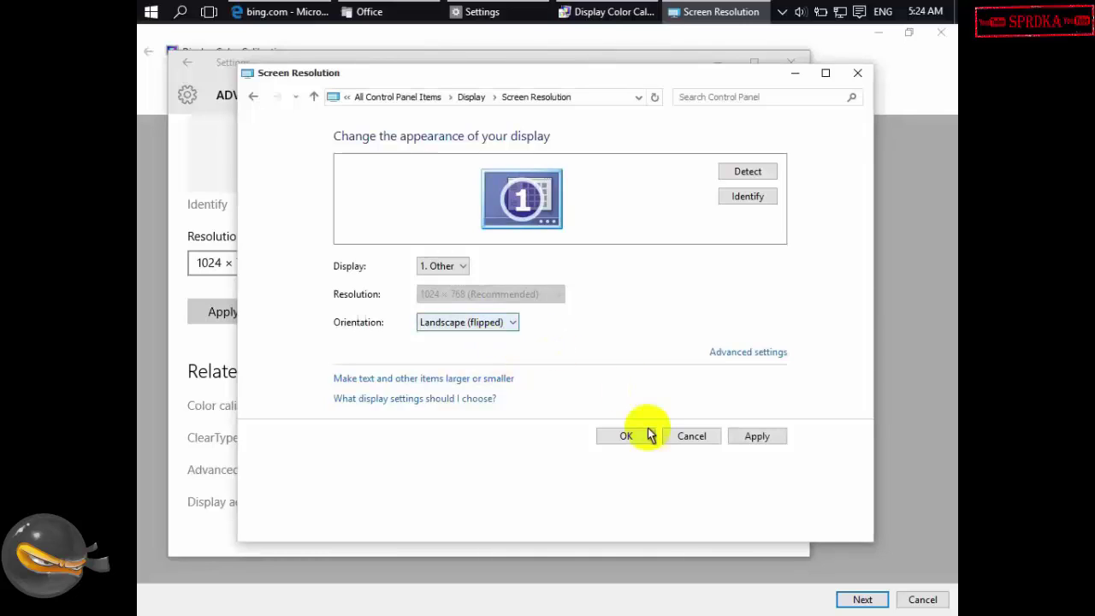
click(501, 326)
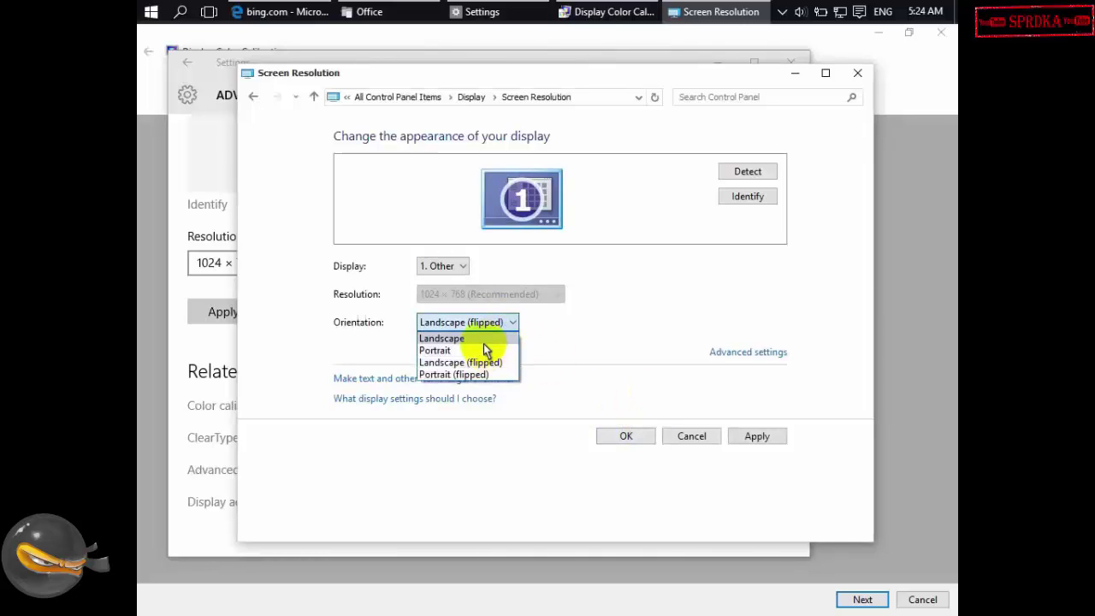
click(484, 343)
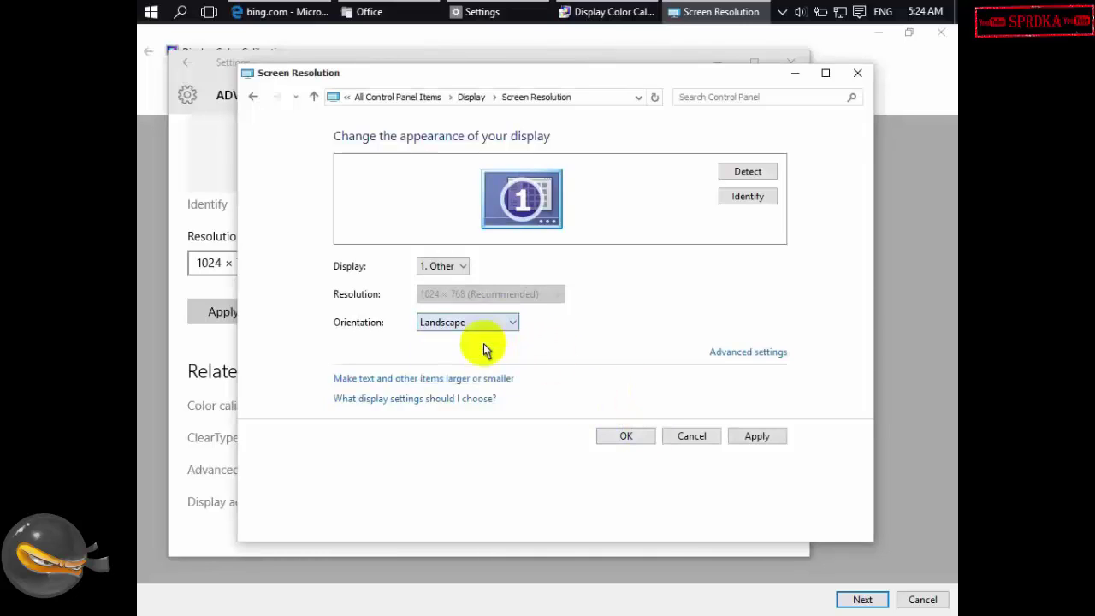
Leave the Screen Resolution window without applying changes and view the text item and font size options on the Display page.
click(647, 438)
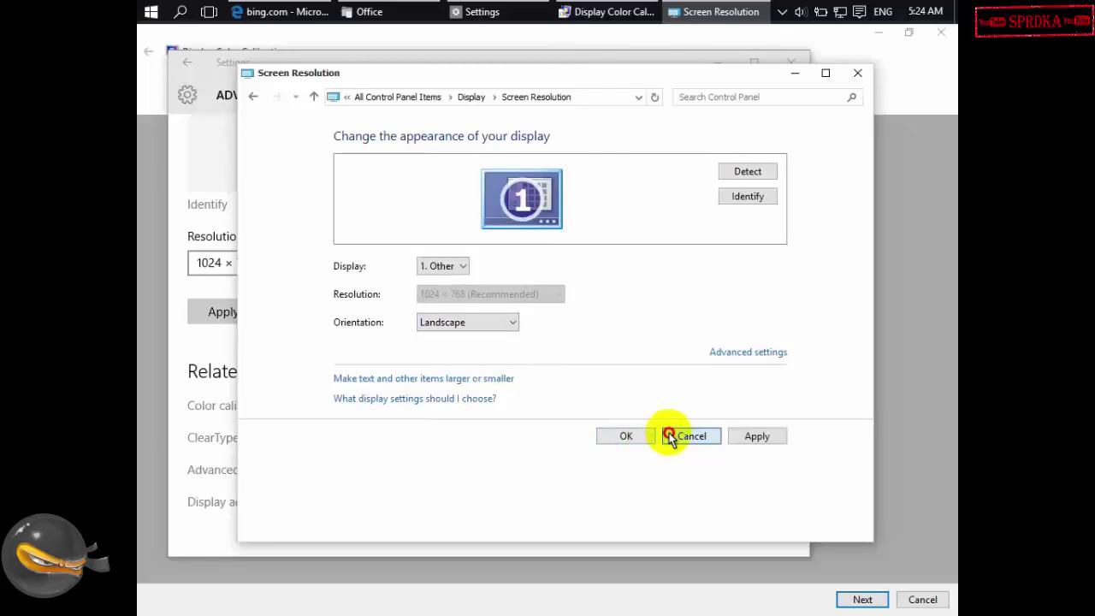
click(469, 283)
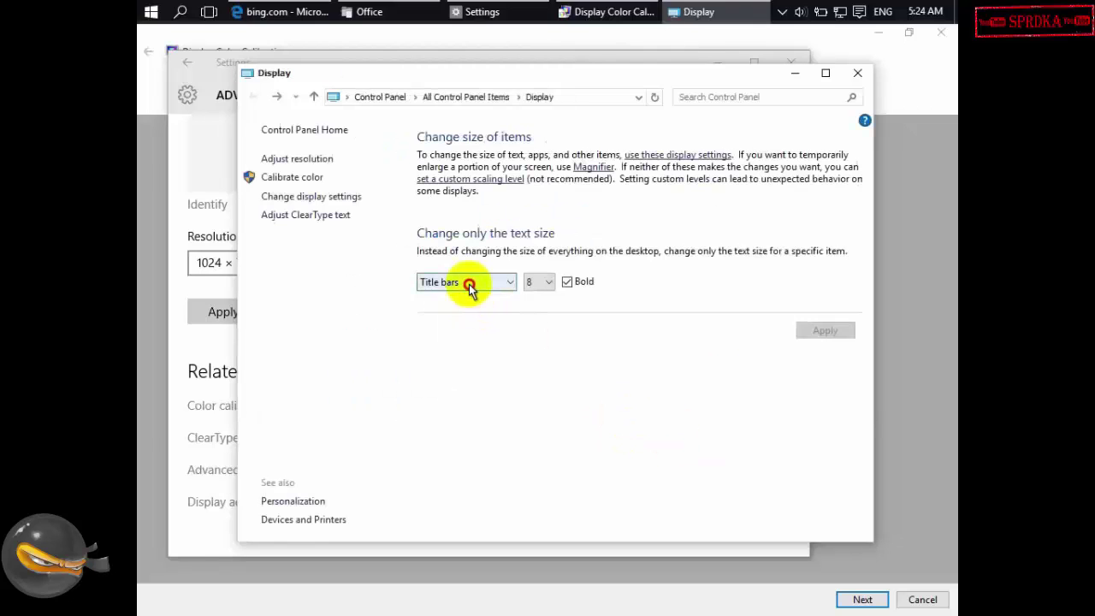
click(469, 284)
click(539, 285)
click(540, 286)
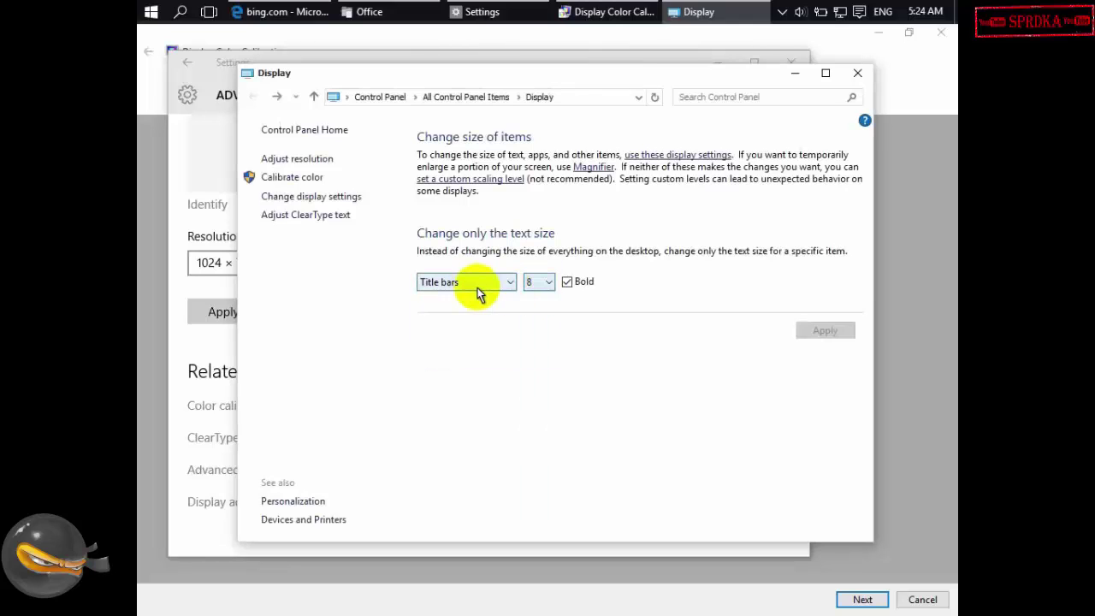
click(477, 287)
click(477, 289)
View the available displays in the Screen Resolution window, and go back to the text size options.
click(339, 201)
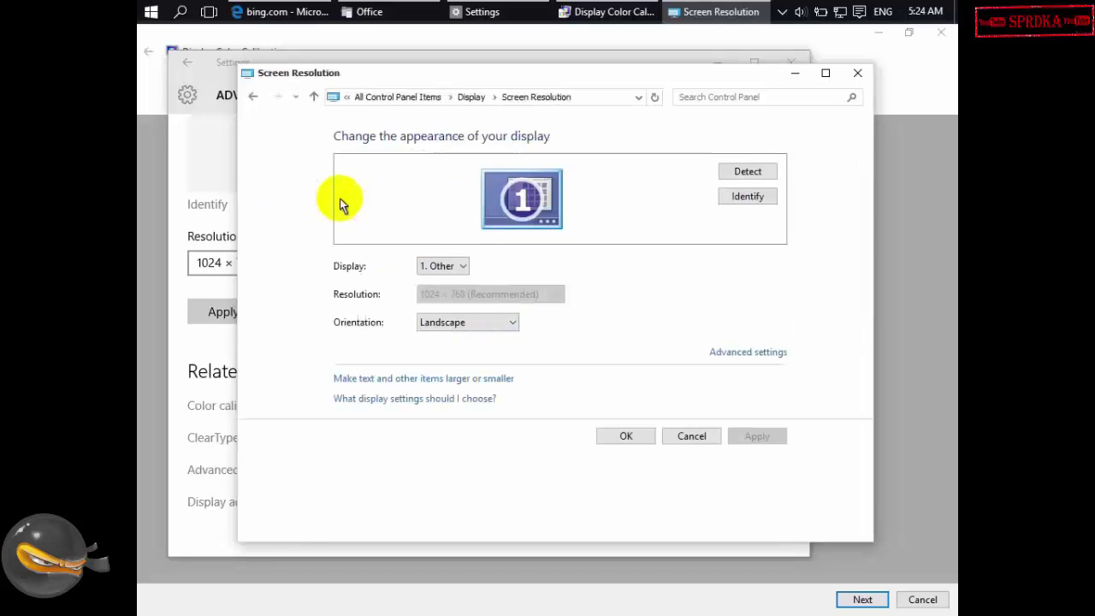
click(431, 266)
click(431, 266)
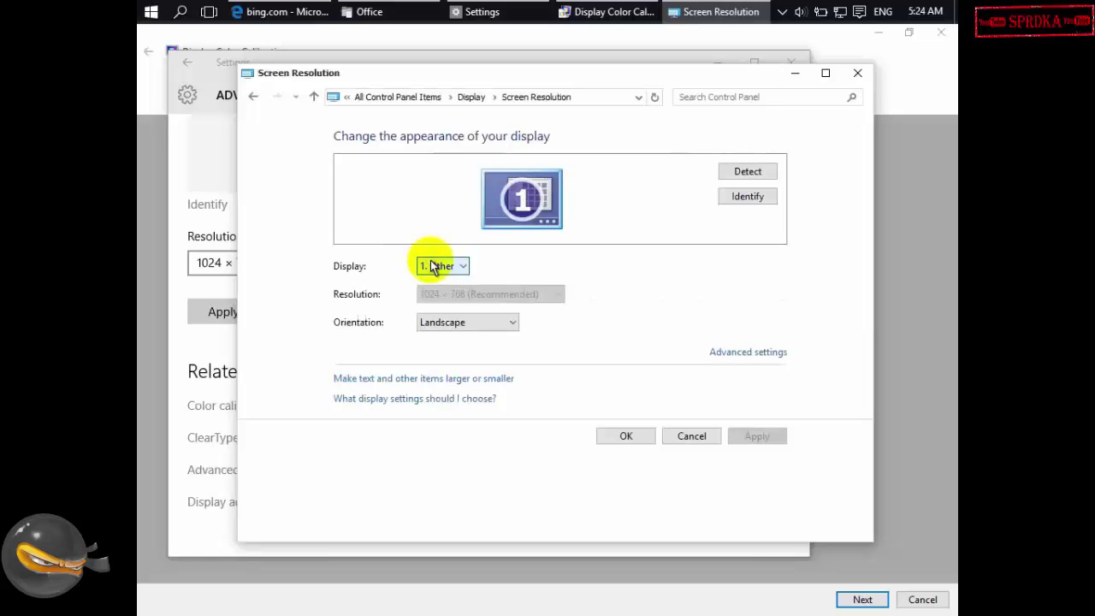
click(433, 382)
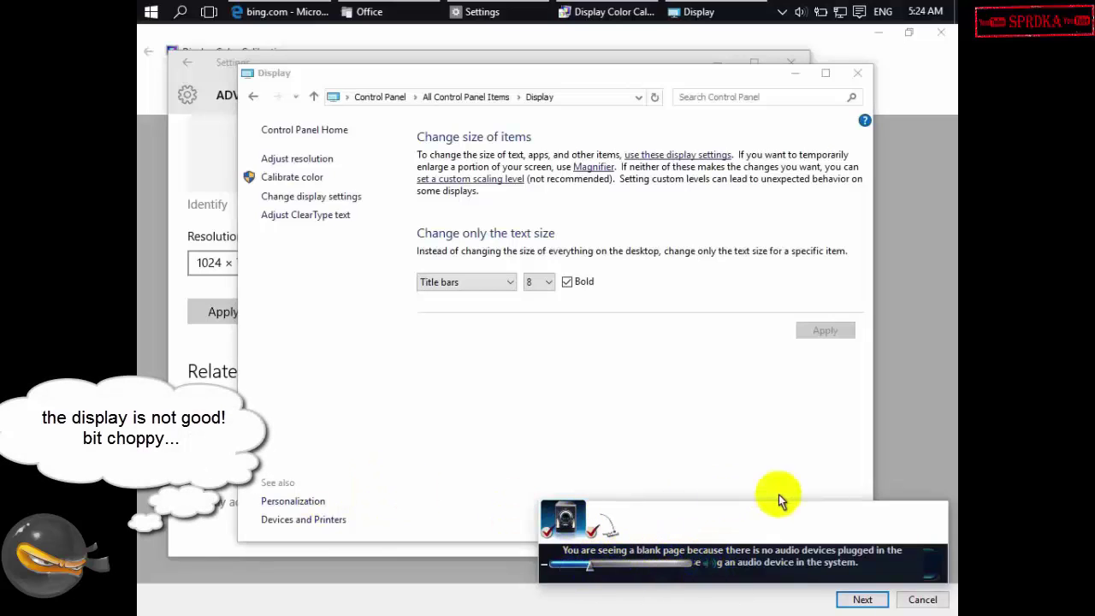
Dismiss the audio device notice and set the speaker volume to 44.
click(813, 558)
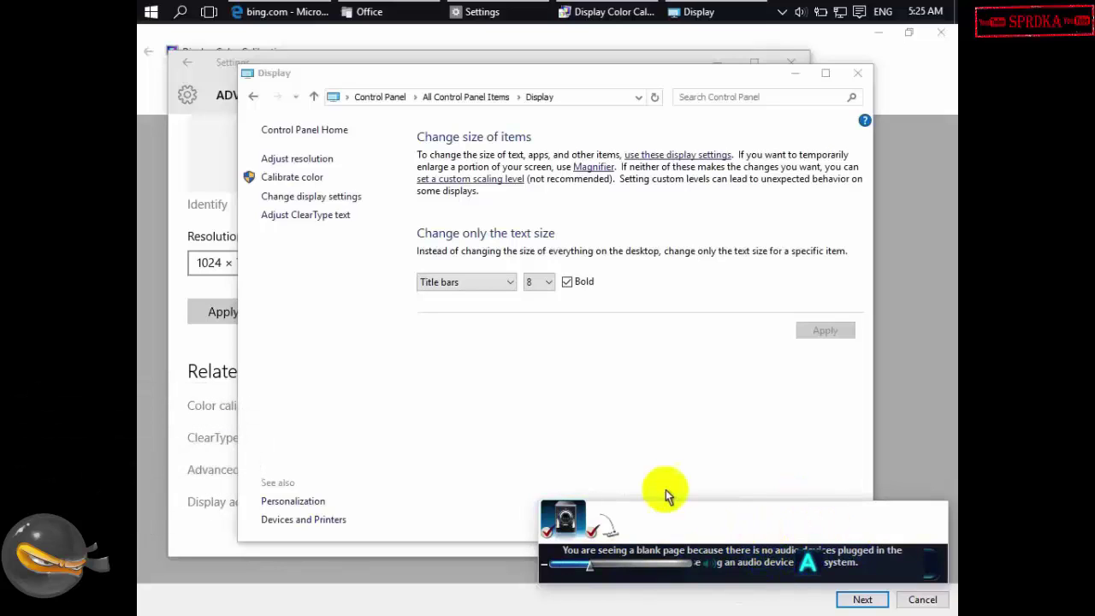
click(636, 450)
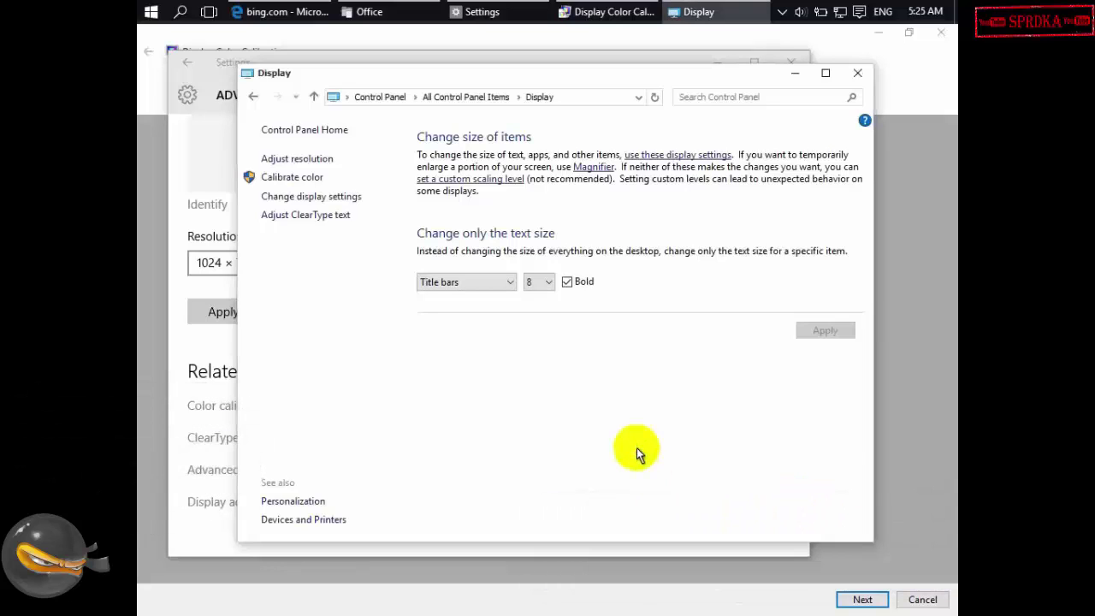
click(804, 12)
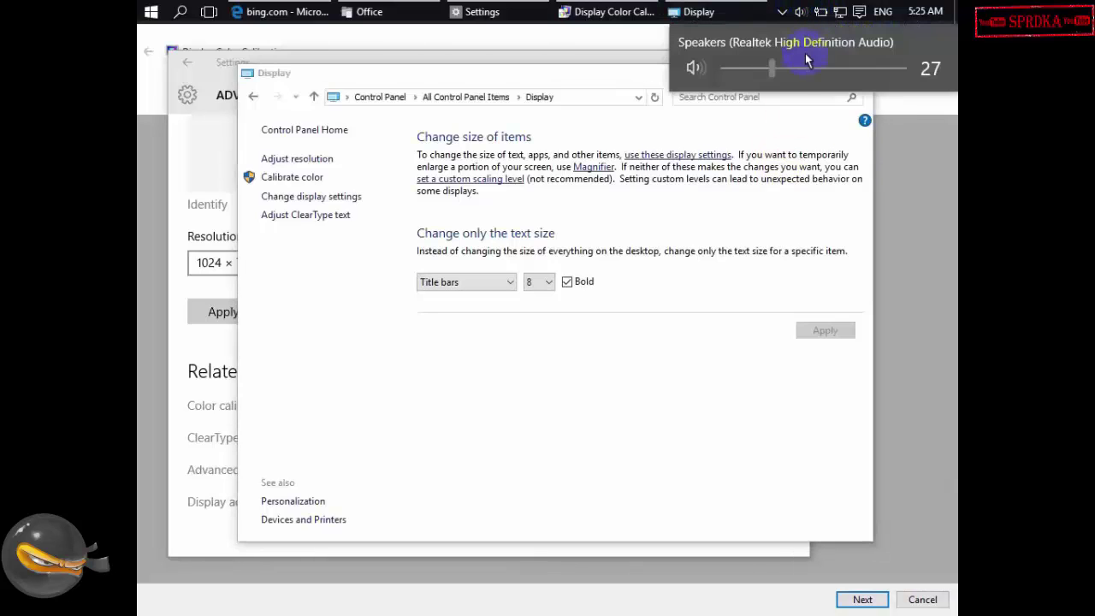
click(804, 69)
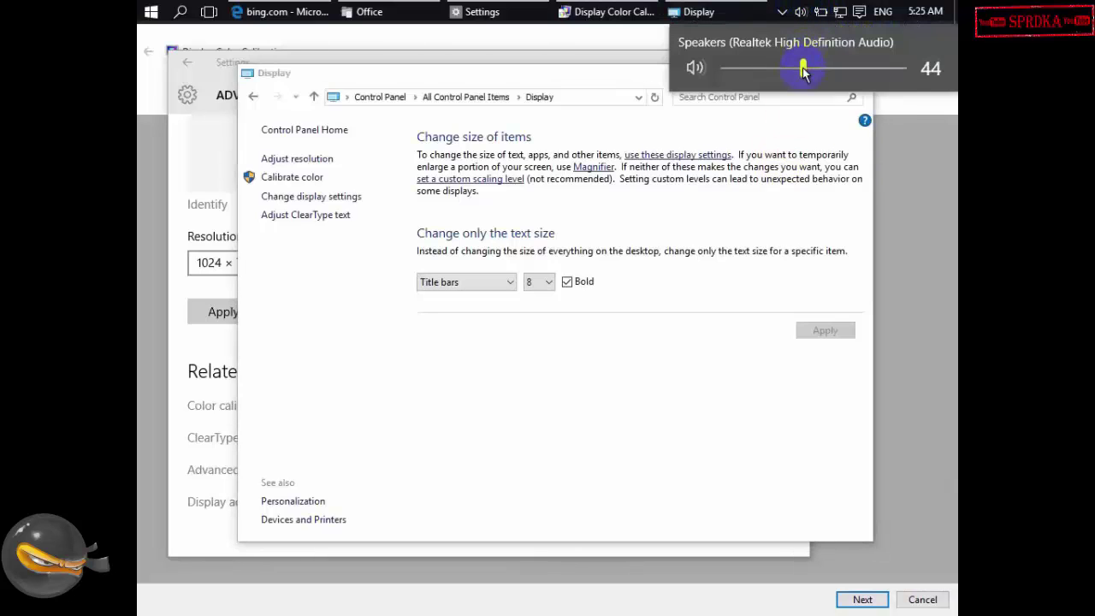
click(765, 423)
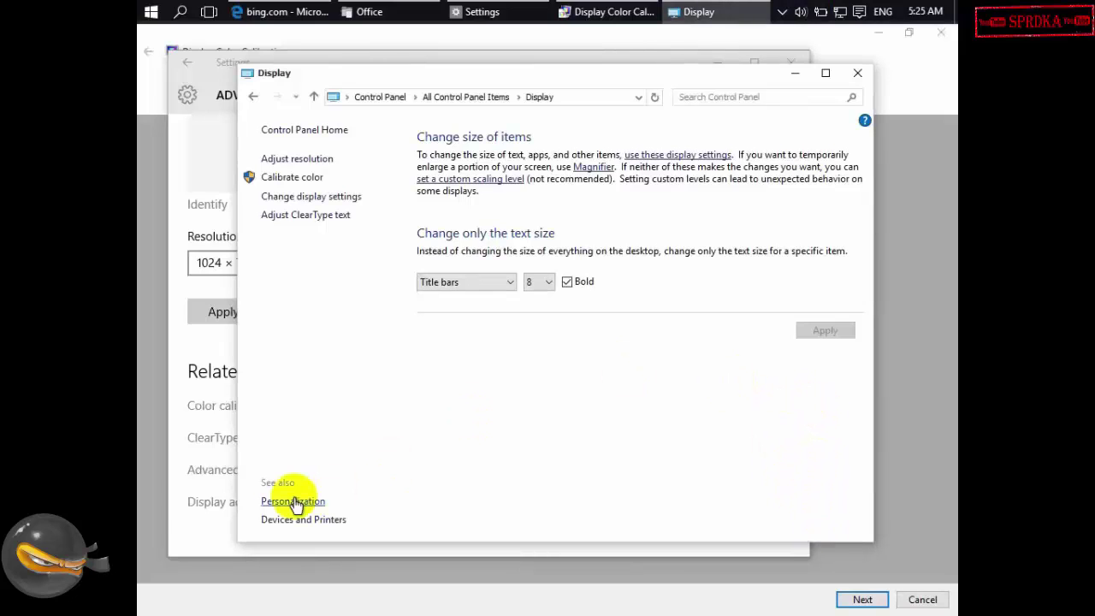
Examine the full list of available updates in Windows Update, including the driver updates.
click(214, 343)
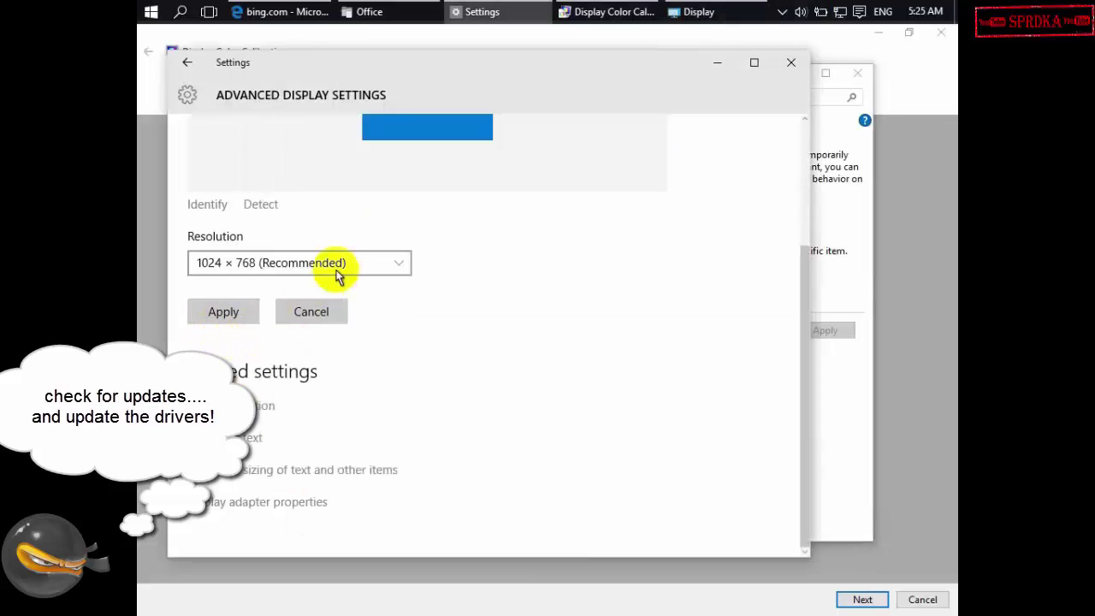
scroll(641, 268, up, 2)
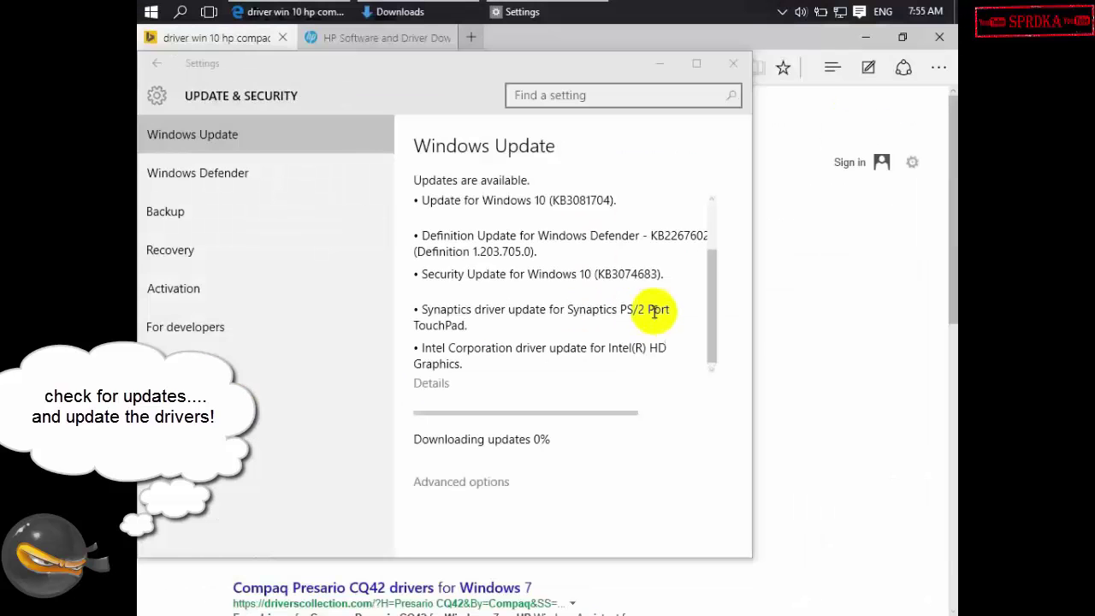
scroll(655, 306, up, 2)
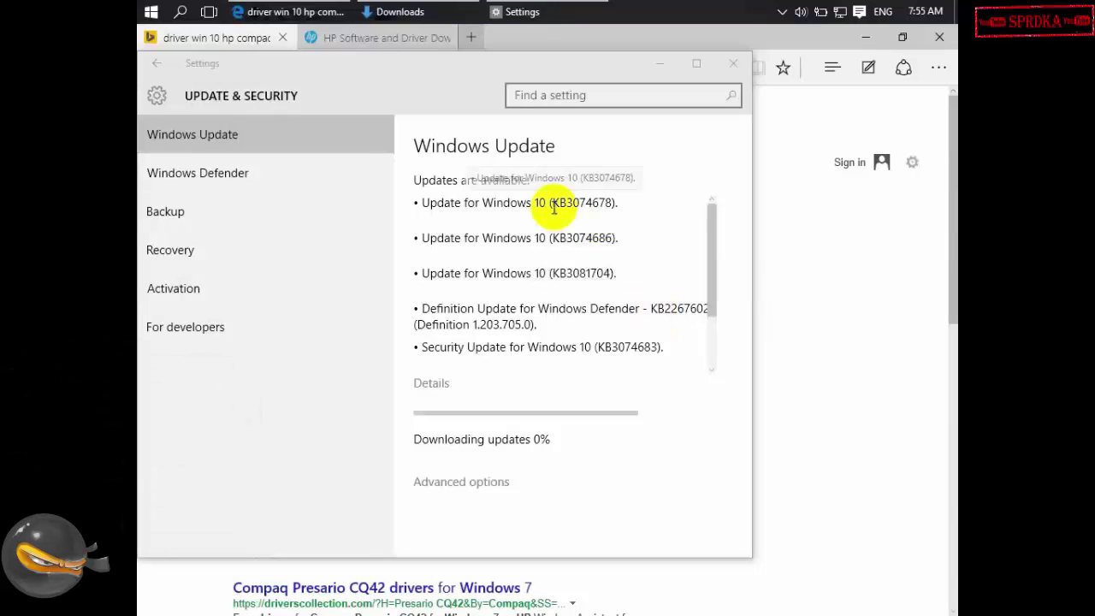
scroll(554, 210, down, 3)
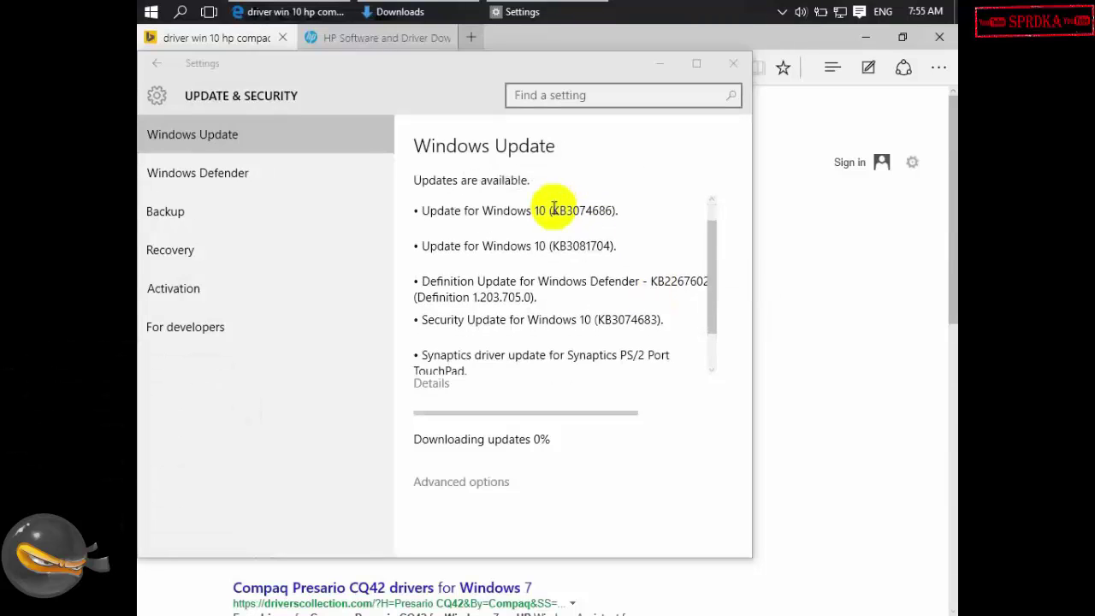
scroll(554, 212, down, 1)
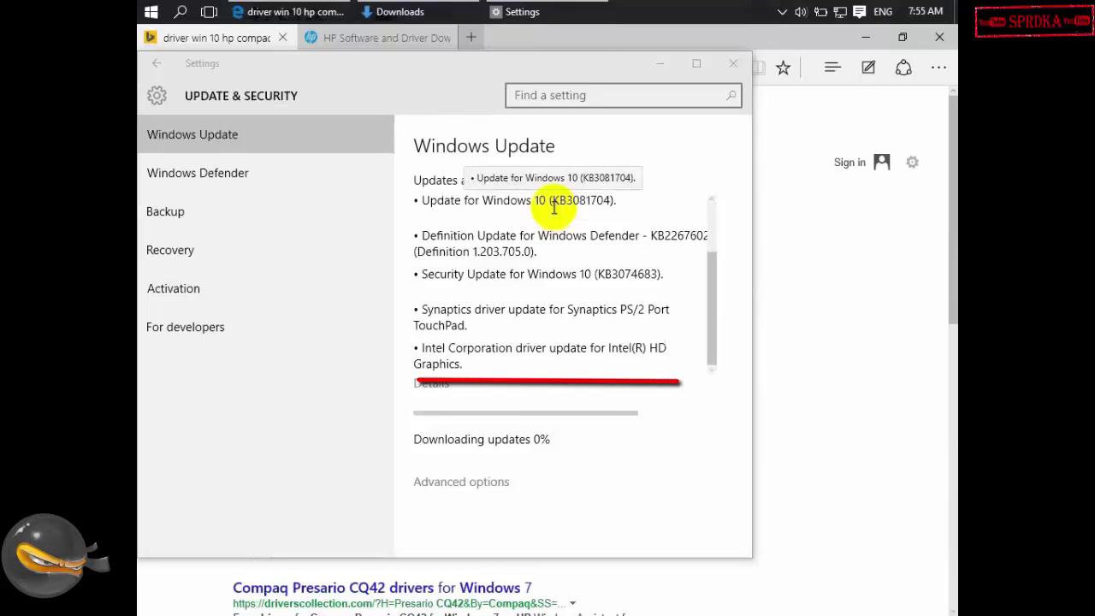
scroll(513, 213, up, 1)
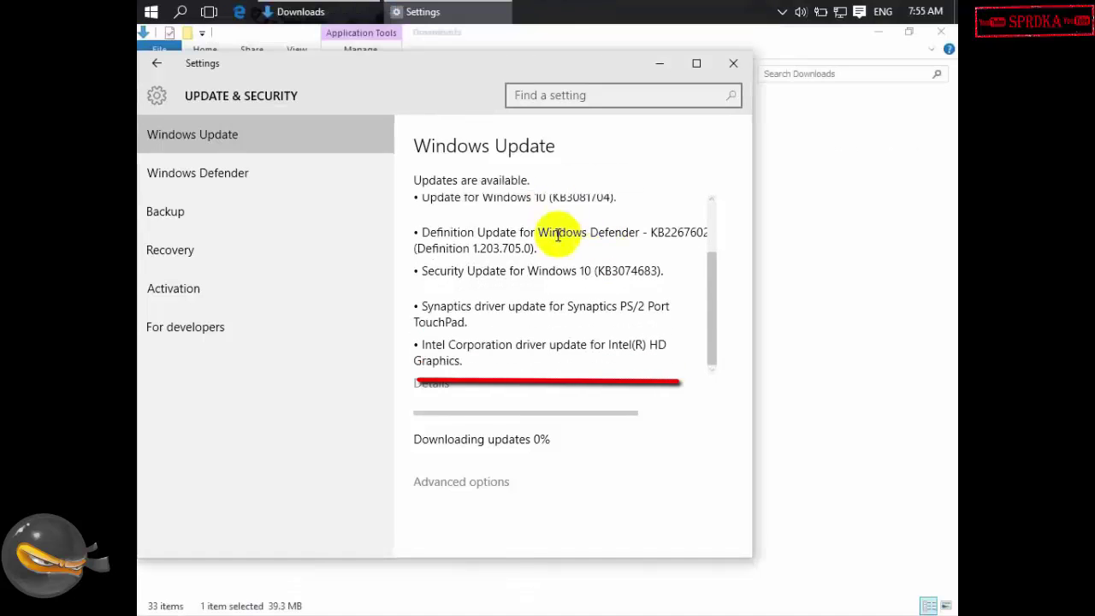
click(364, 32)
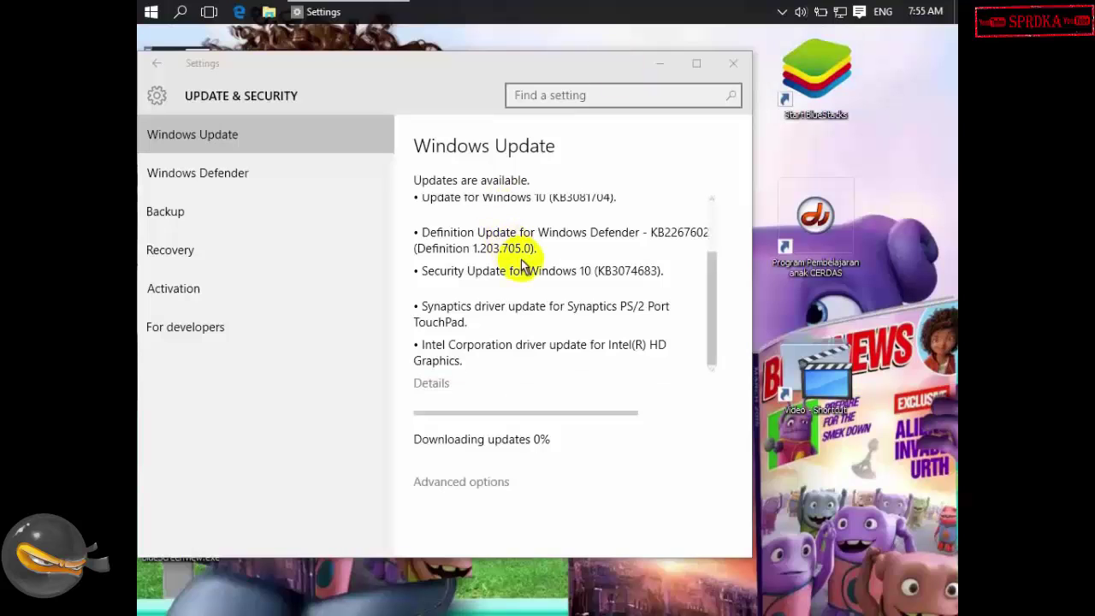
scroll(521, 264, up, 3)
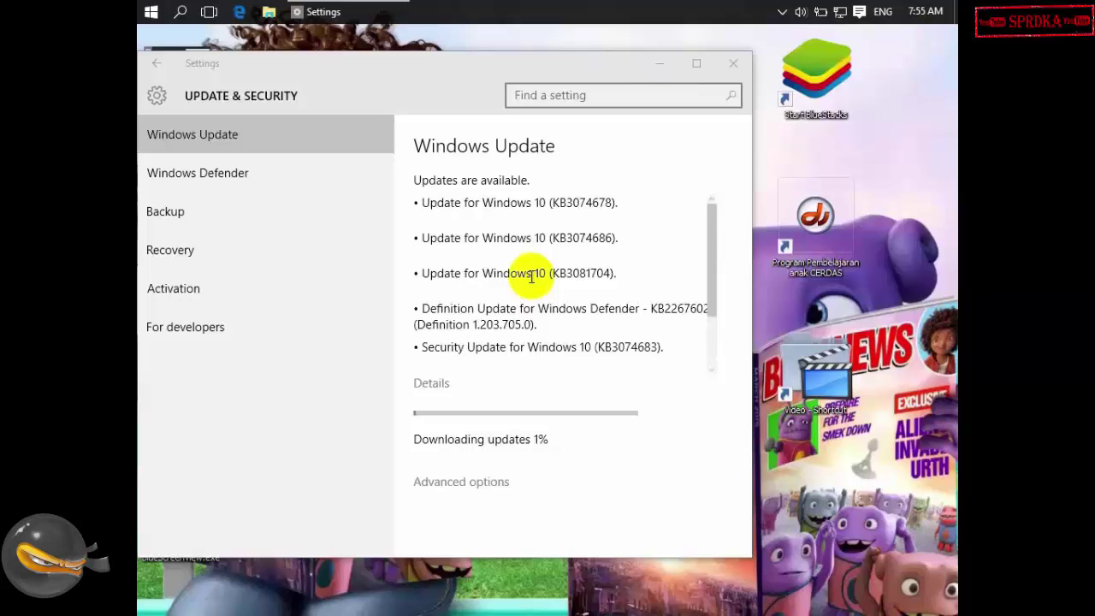
scroll(531, 276, down, 3)
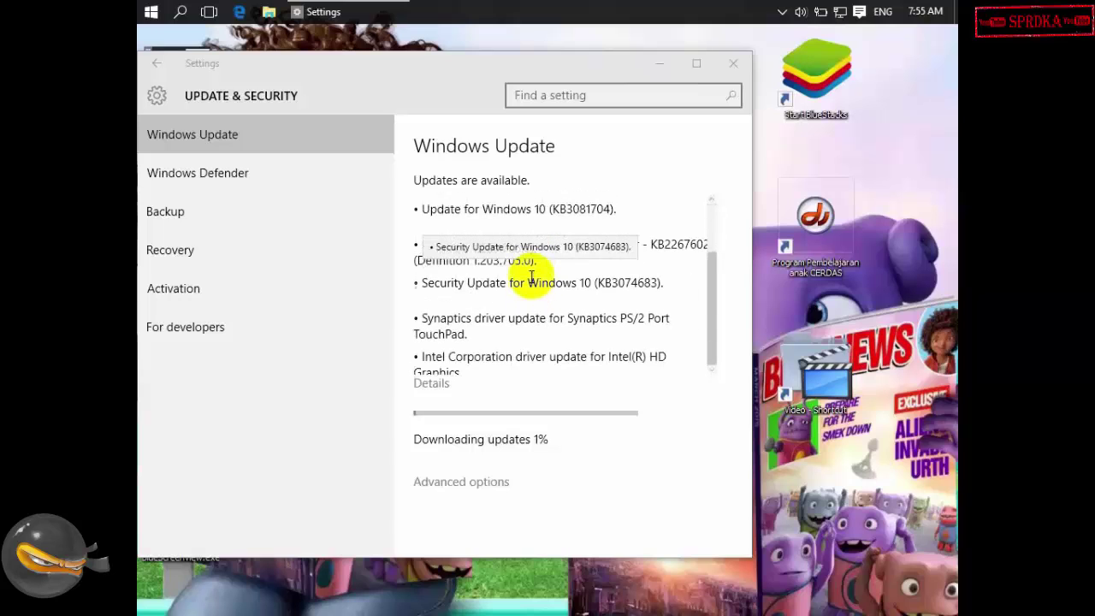
scroll(523, 275, up, 3)
scroll(536, 334, down, 3)
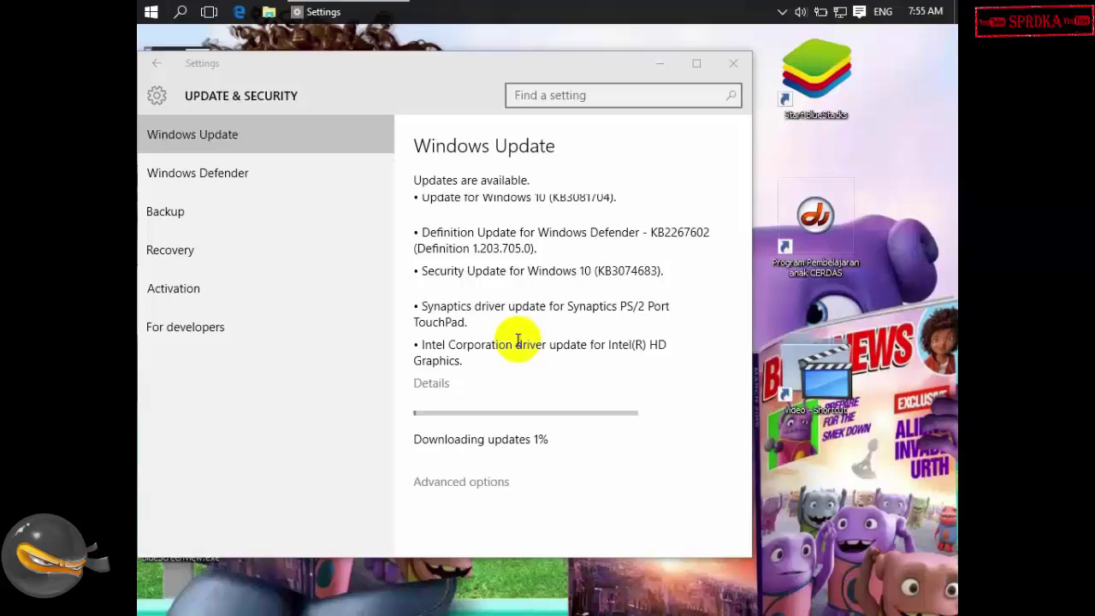
scroll(517, 340, up, 3)
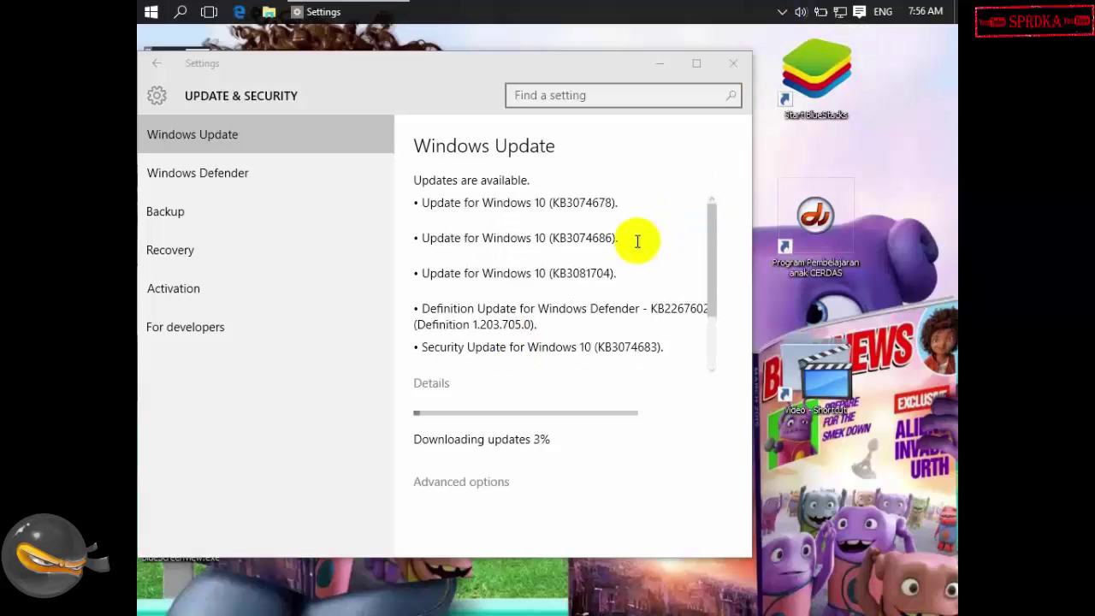
scroll(630, 206, down, 1)
scroll(633, 209, down, 1)
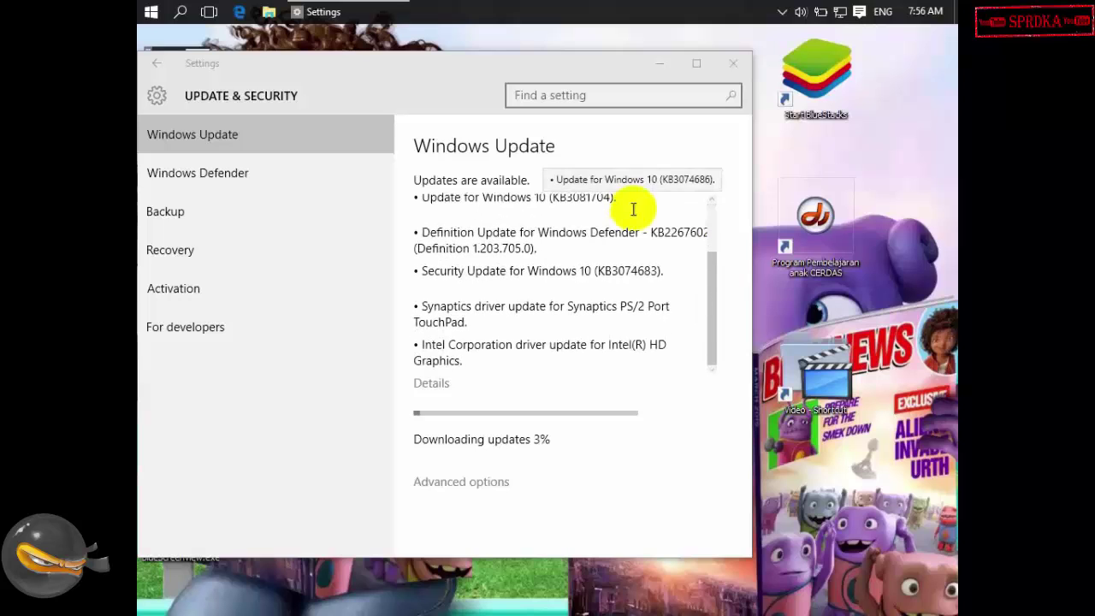
scroll(633, 210, up, 3)
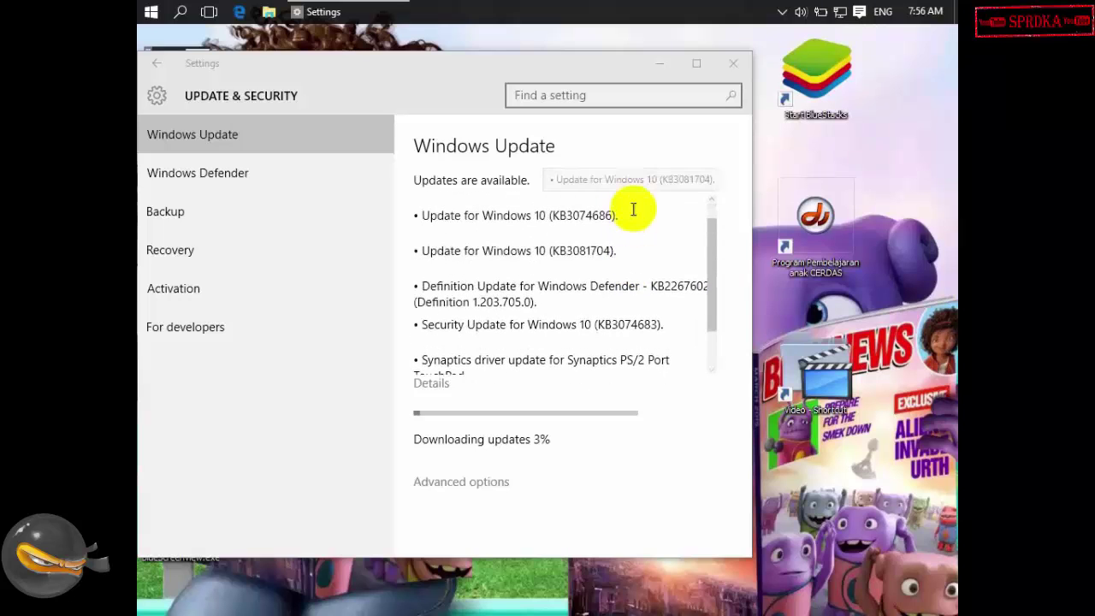
click(782, 12)
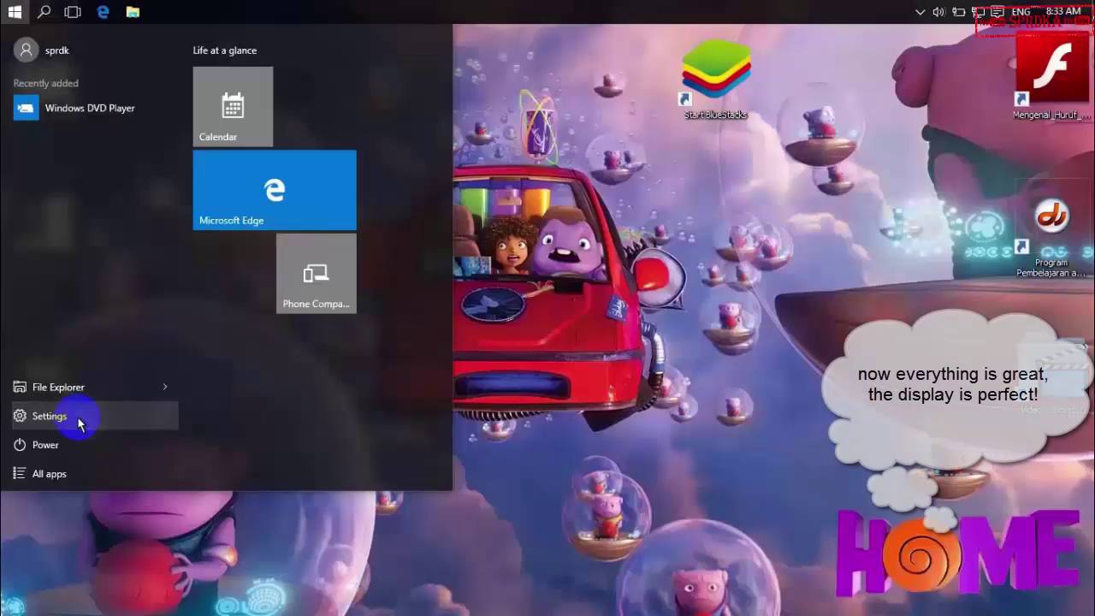
Open Settings, look over its categories and the Accounts page, and return to the category overview.
click(79, 421)
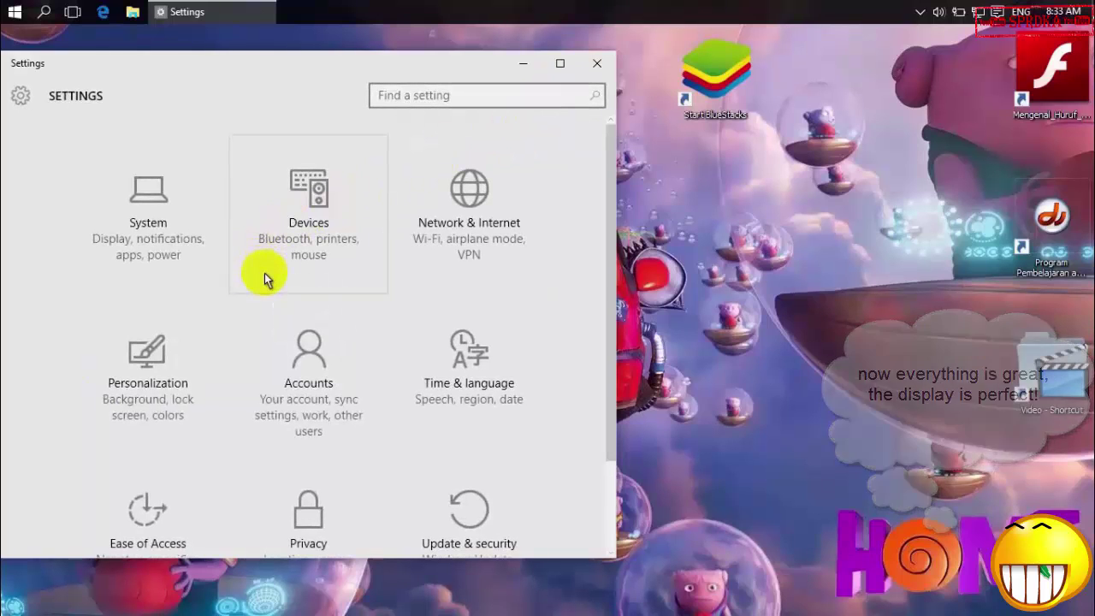
scroll(264, 272, down, 3)
scroll(265, 273, up, 3)
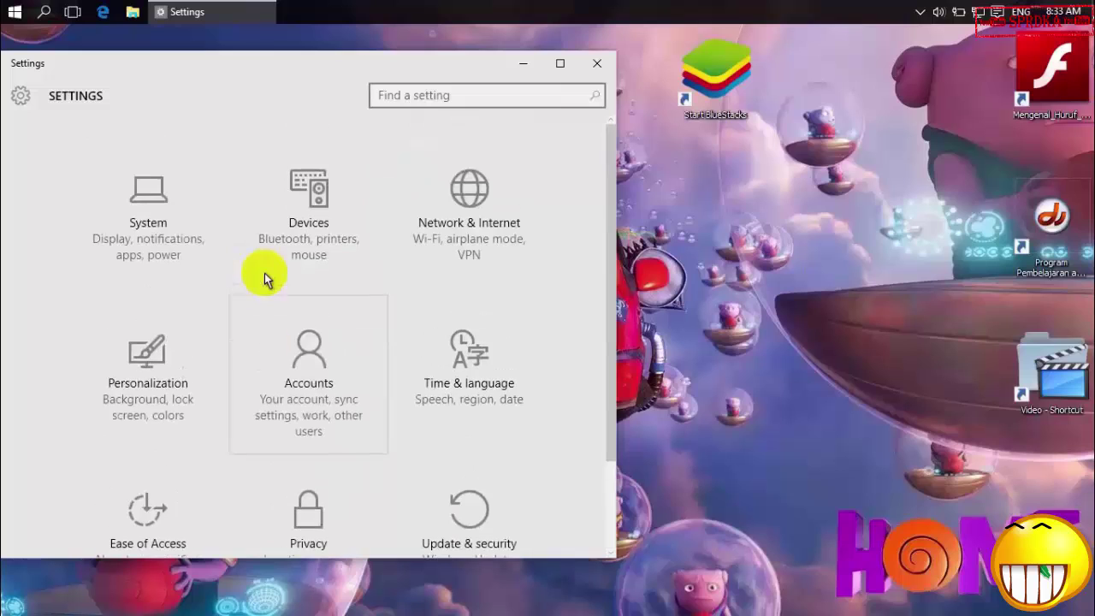
scroll(271, 302, down, 2)
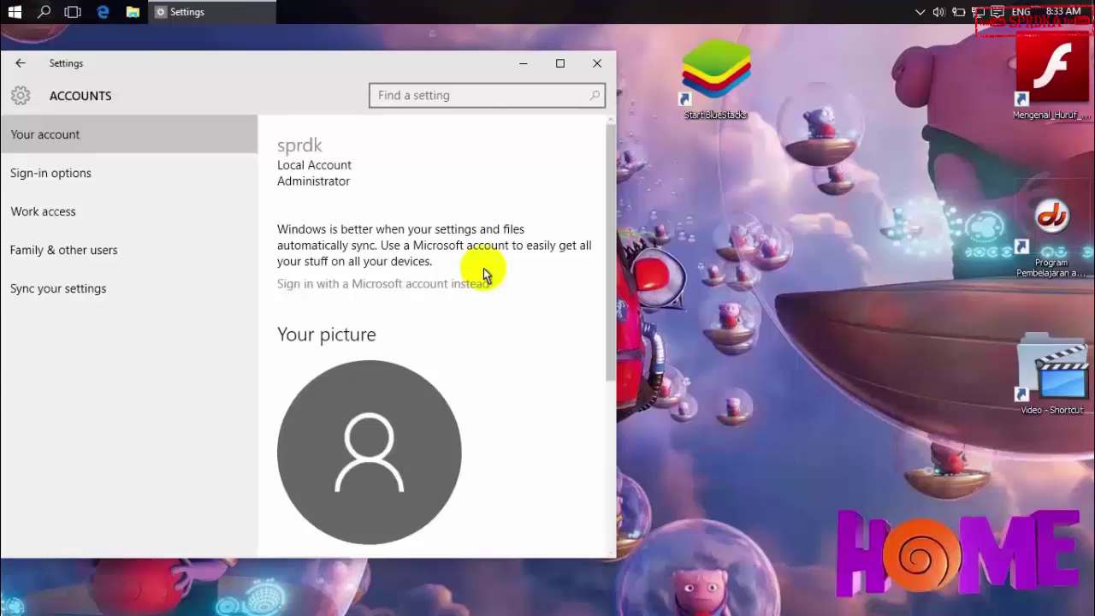
scroll(484, 272, down, 5)
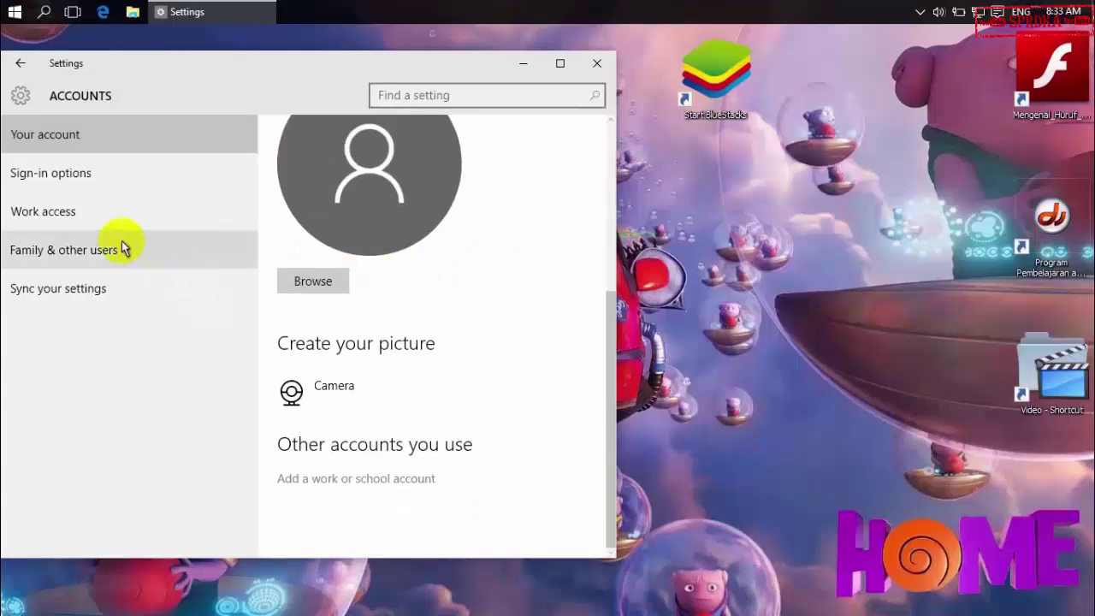
click(19, 65)
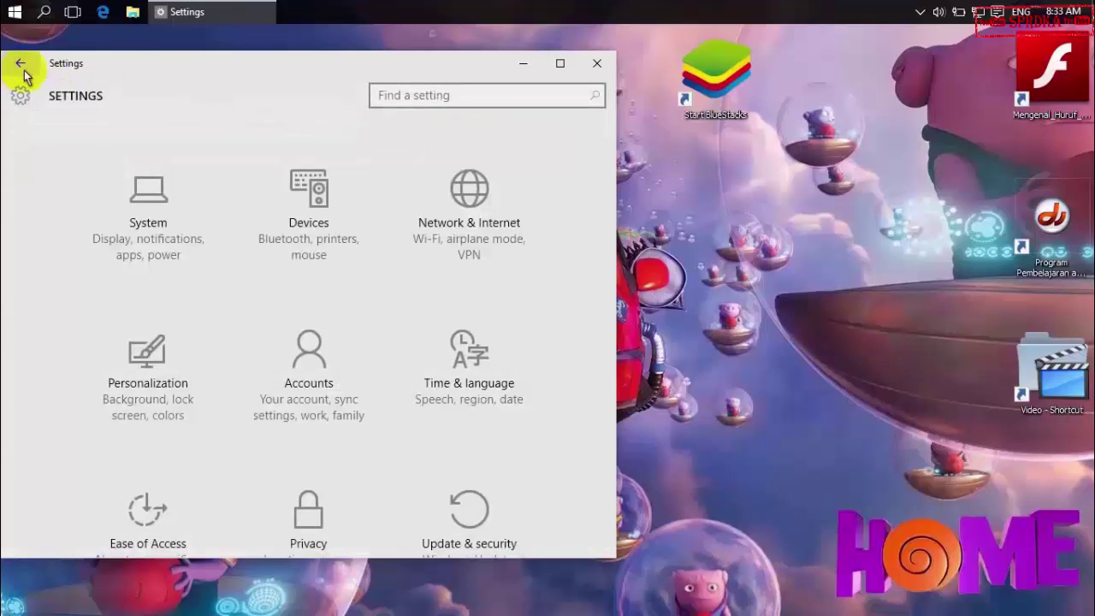
Open the System settings and examine the Windows edition and hardware details on the About page.
click(146, 242)
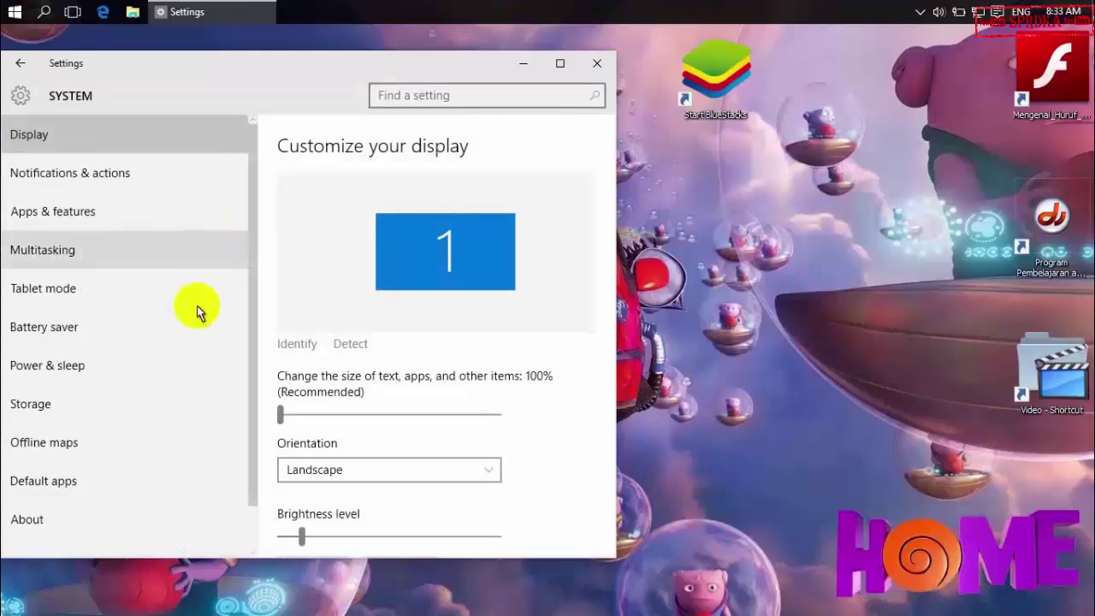
scroll(196, 313, down, 1)
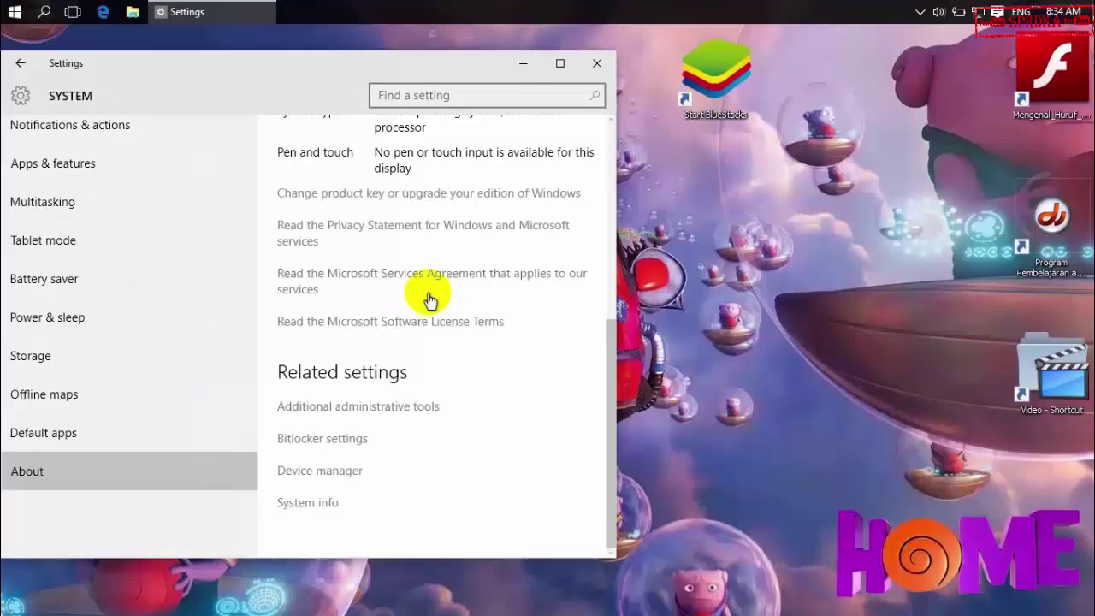
scroll(438, 255, up, 3)
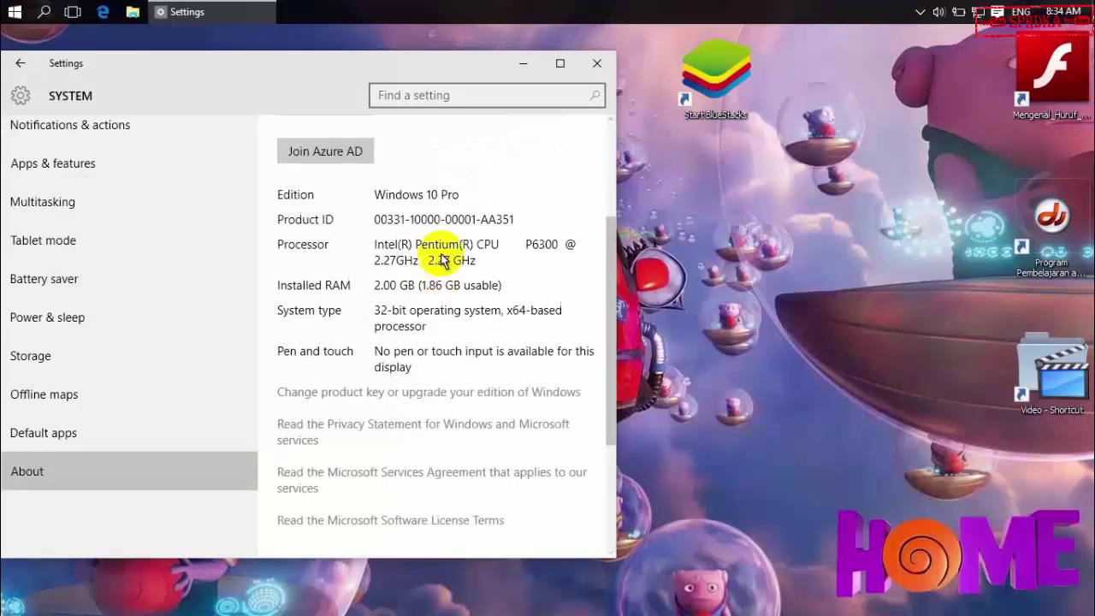
scroll(442, 261, up, 2)
key(super+Pause)
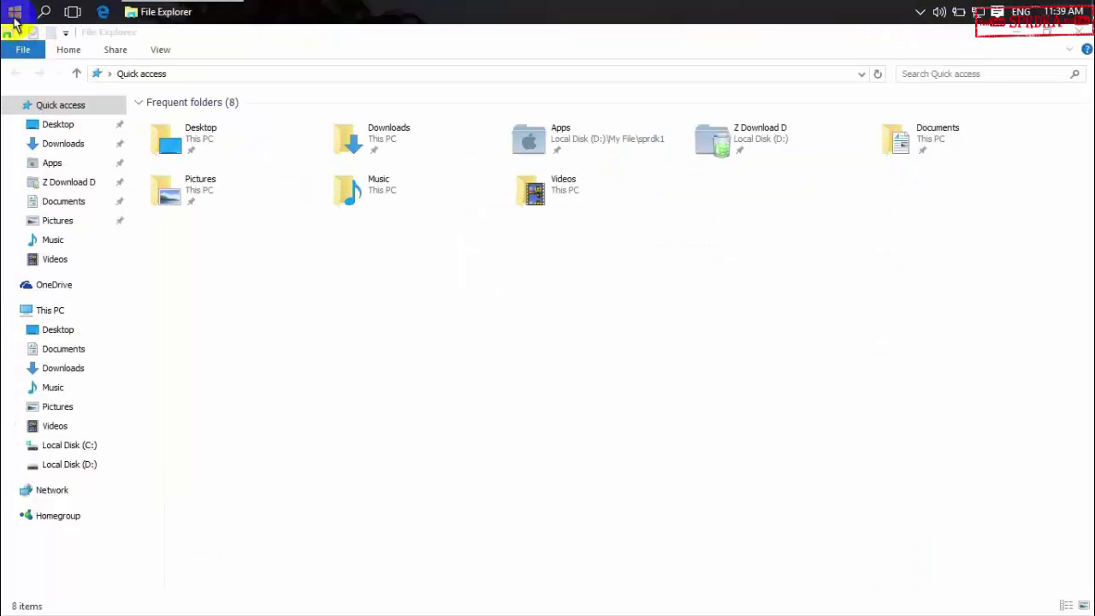
Look over the Start menu and the Windows search pane, including its Cortana and online search settings.
click(14, 17)
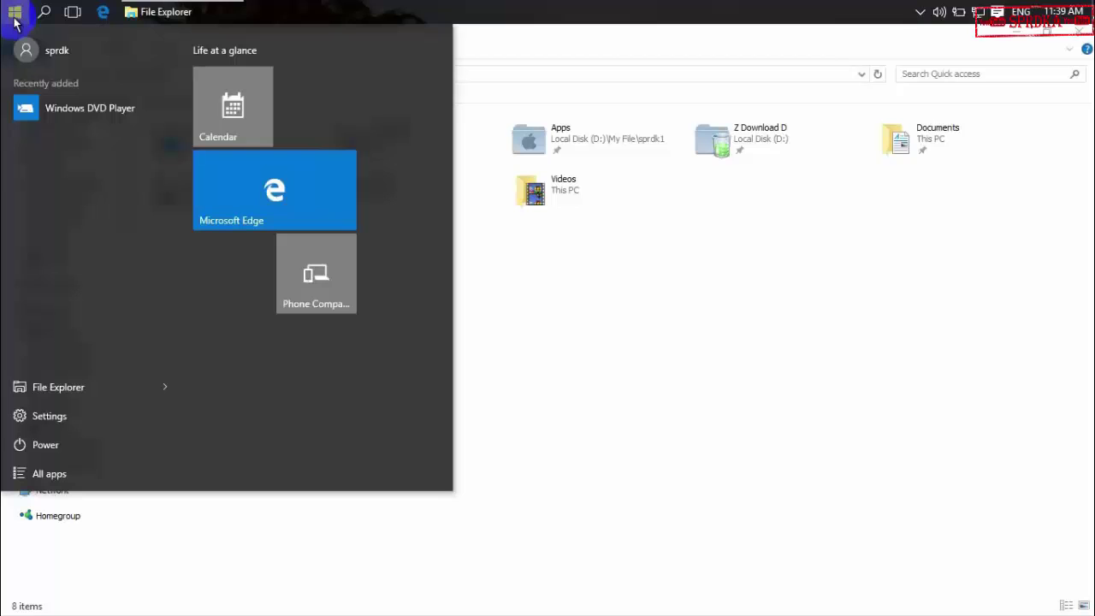
click(496, 214)
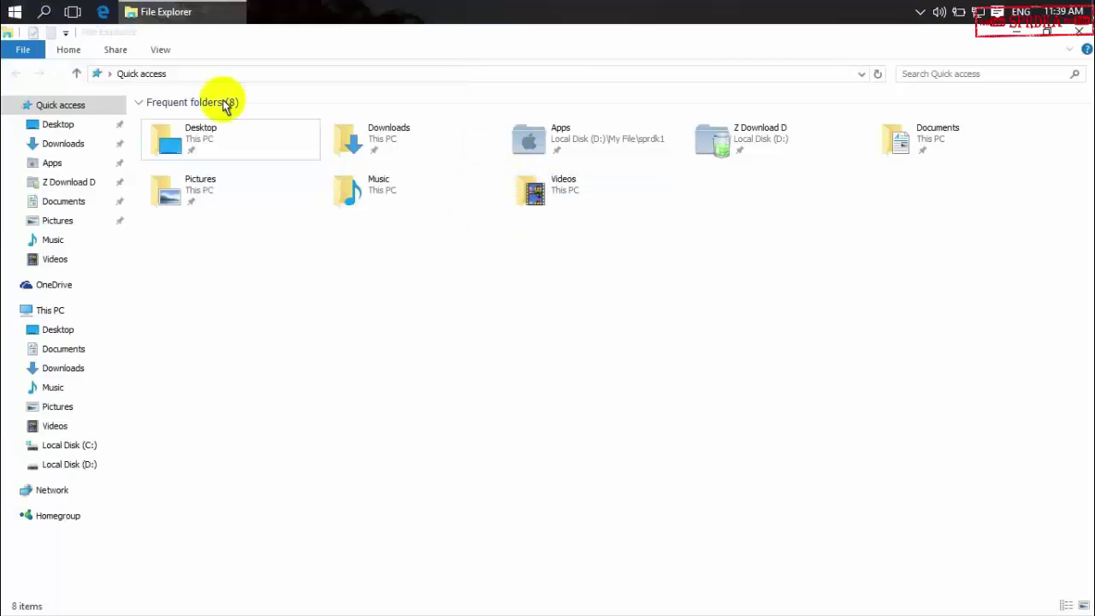
click(43, 13)
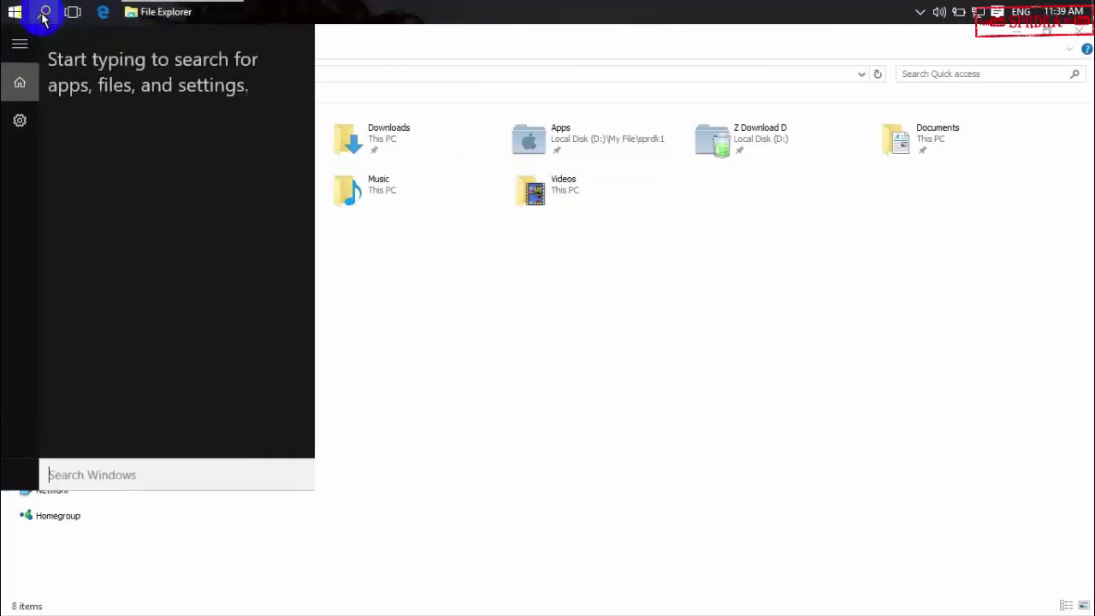
click(19, 123)
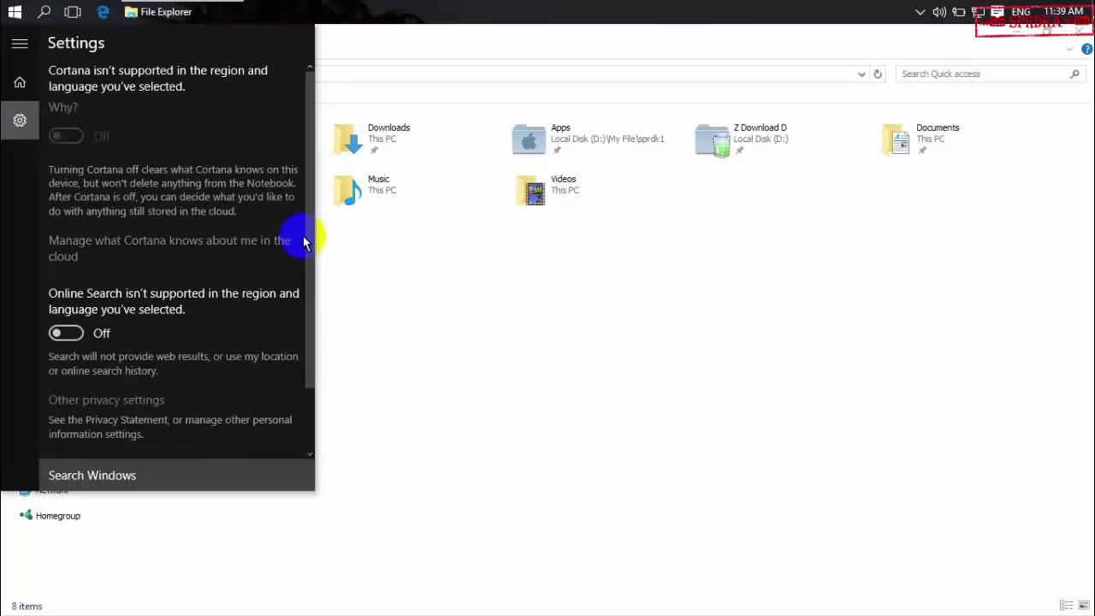
drag(309, 282, 310, 332)
scroll(310, 221, up, 1)
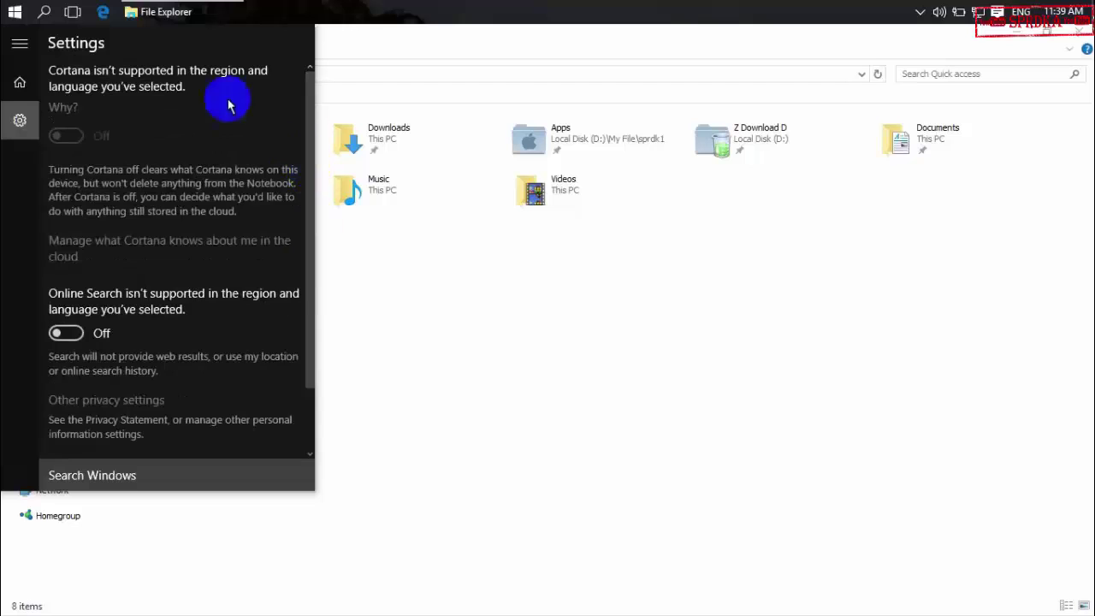
click(19, 44)
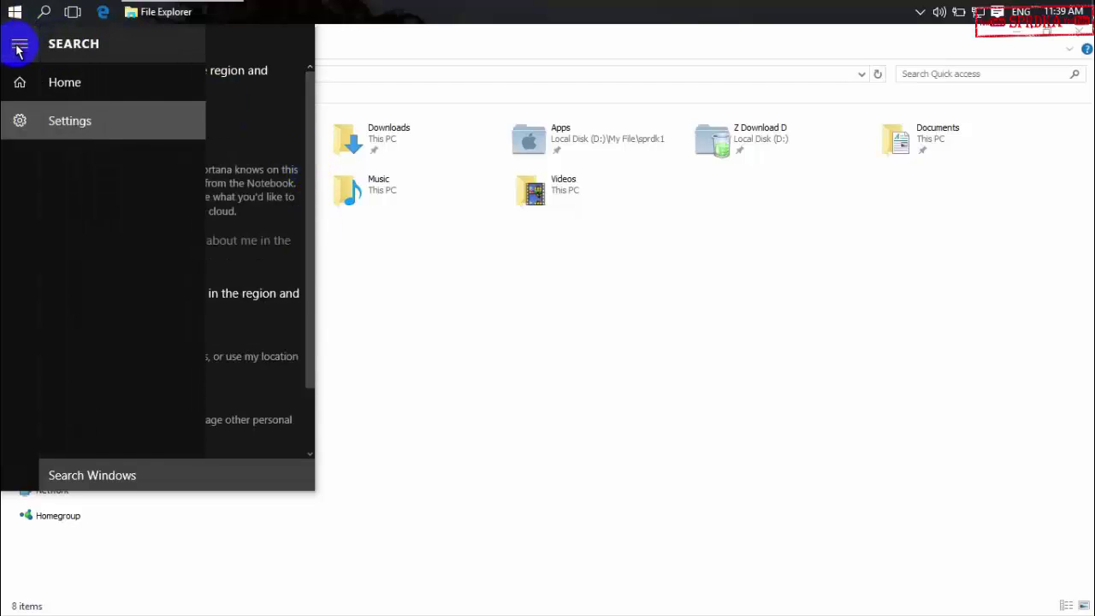
Switch to Microsoft Edge and search the web for "cortana".
click(103, 16)
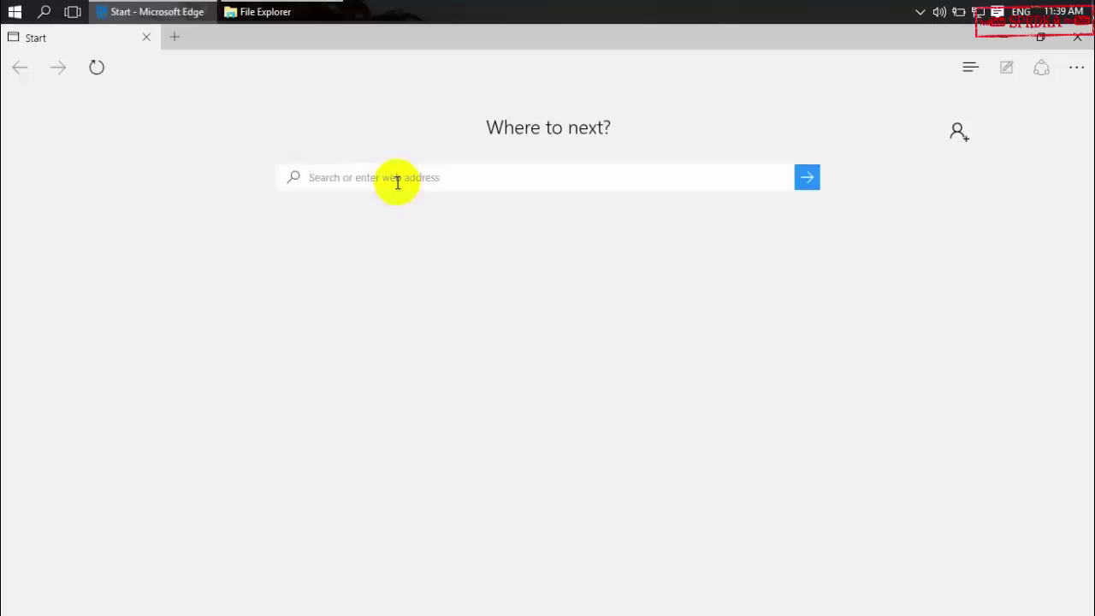
text(co)
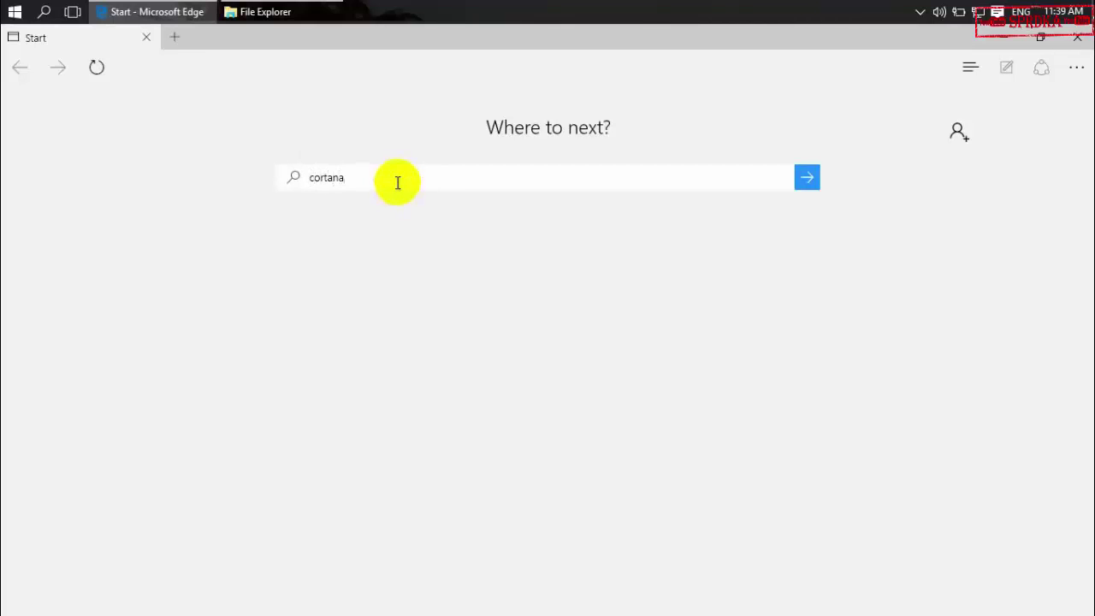
text(rtana)
click(807, 179)
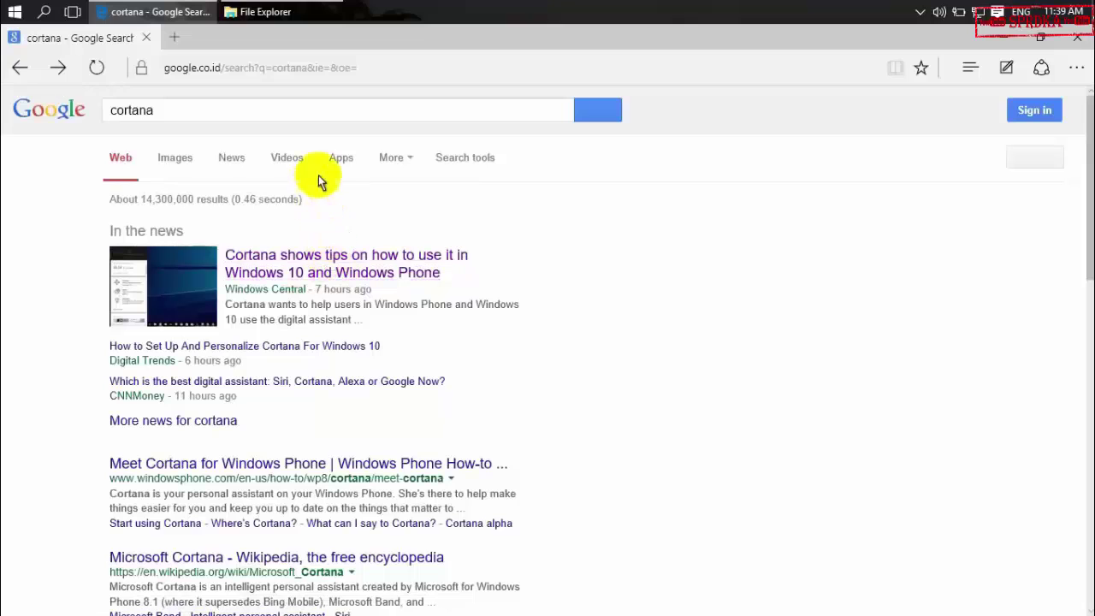
Show all open windows in Task View and look over the Edge and File Explorer thumbnails.
click(71, 13)
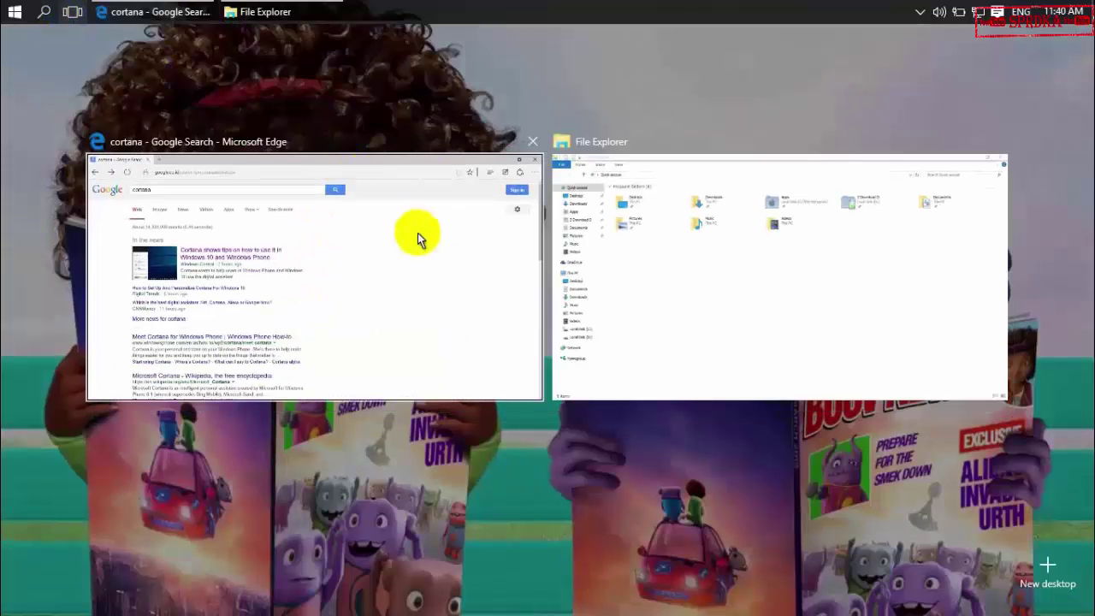
drag(715, 243, 488, 140)
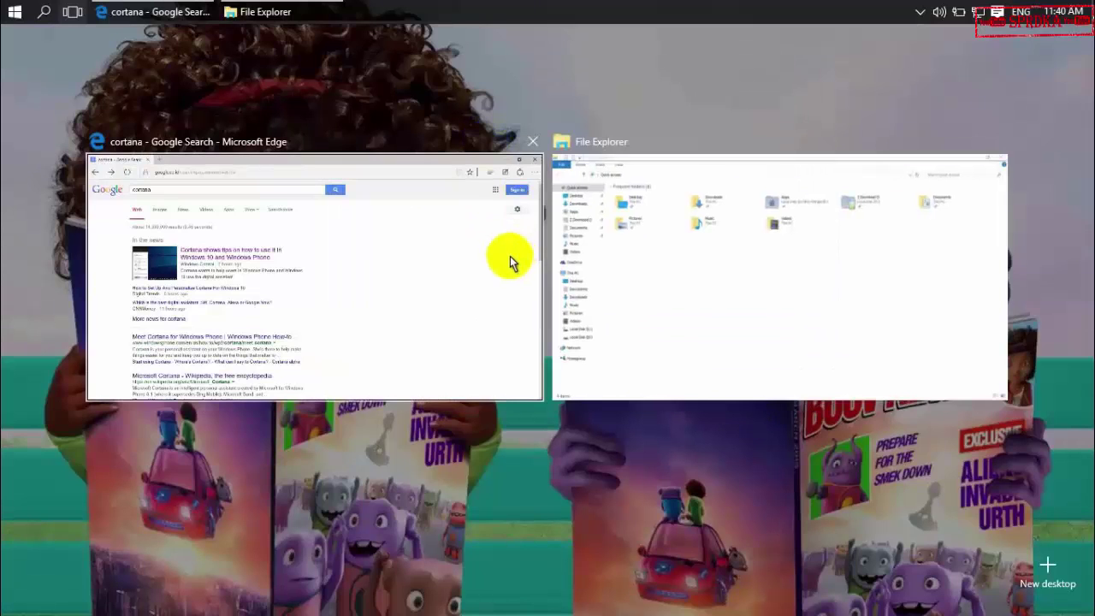
drag(517, 411, 977, 507)
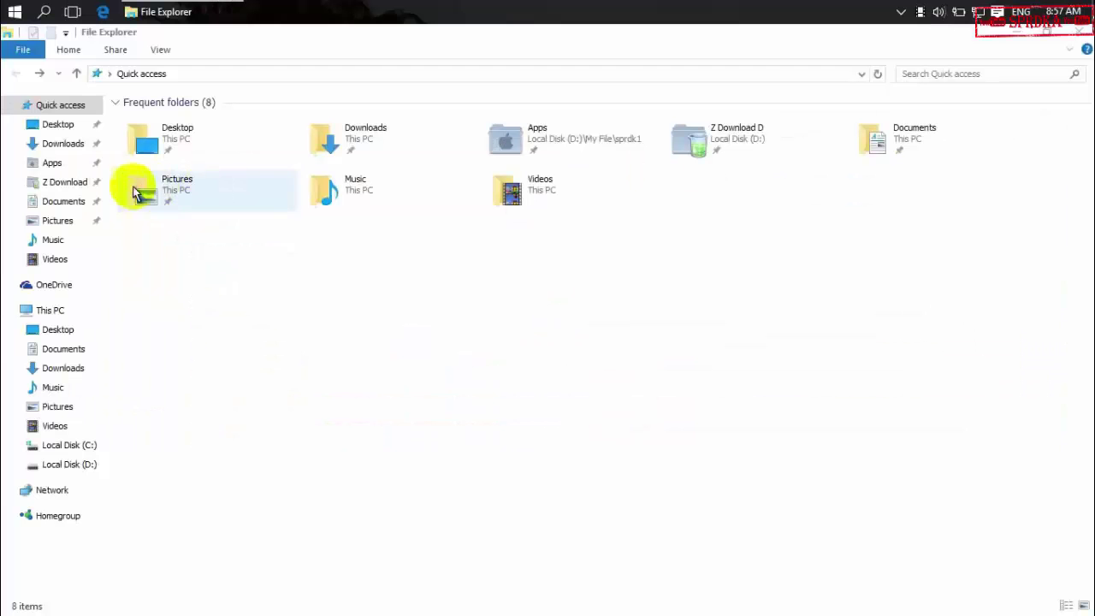
Open the Office subfolder of the Apps folder and look through its program shortcuts.
click(69, 168)
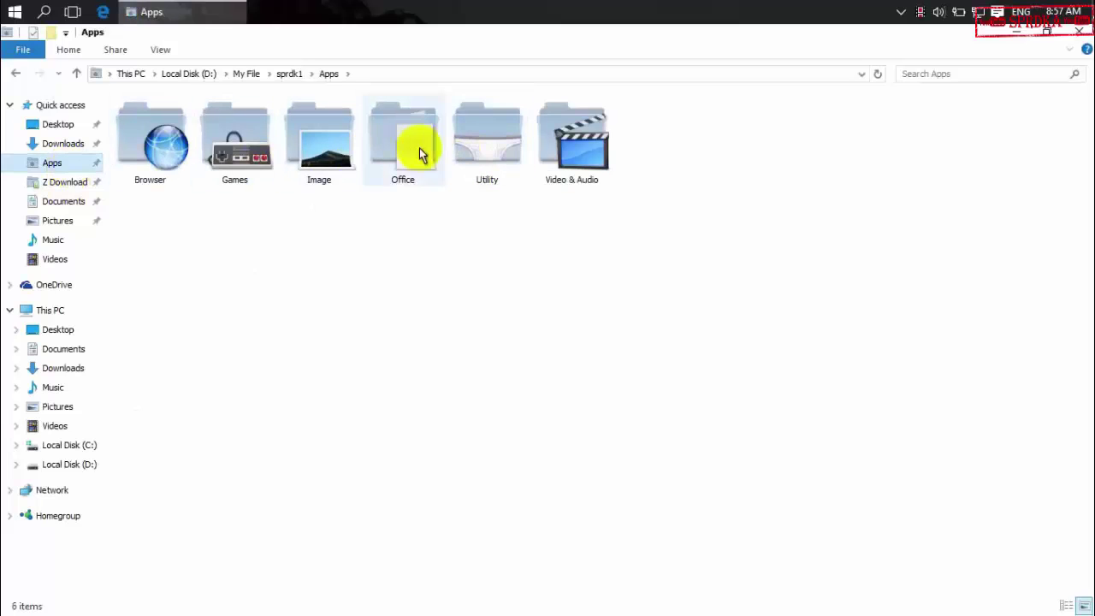
double_click(419, 152)
scroll(648, 312, down, 1)
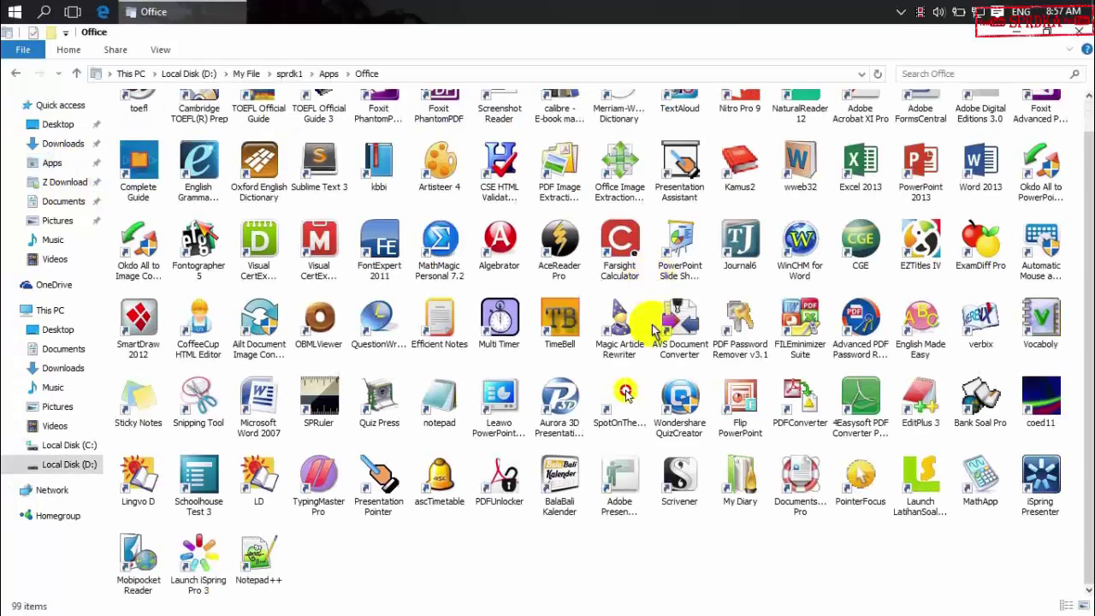
scroll(433, 496, up, 1)
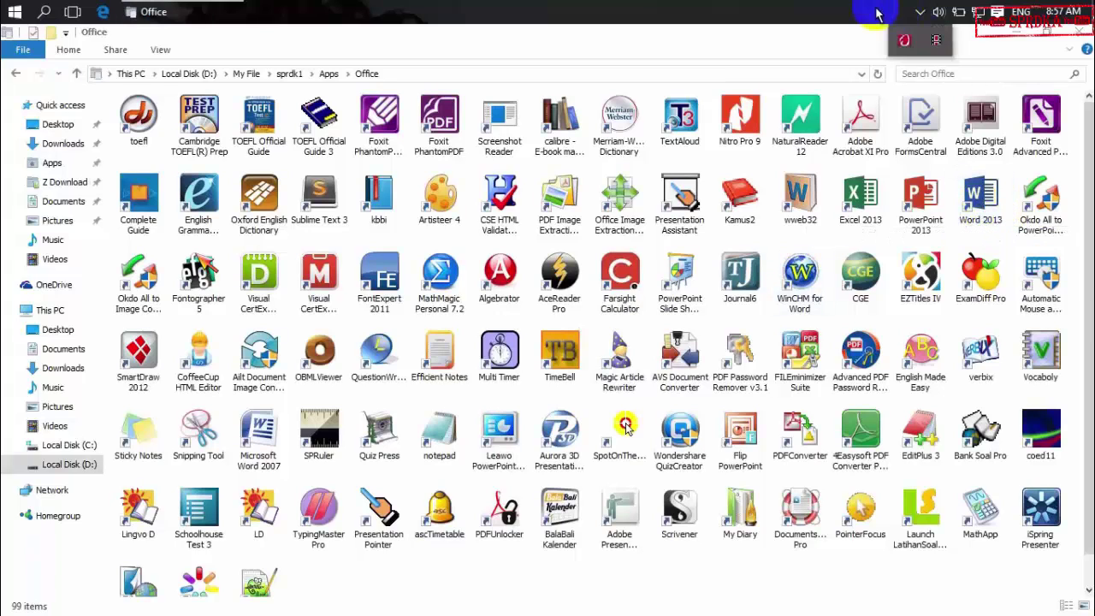
Launch Word 2013 from its shortcut in the Office subfolder of Apps.
click(980, 198)
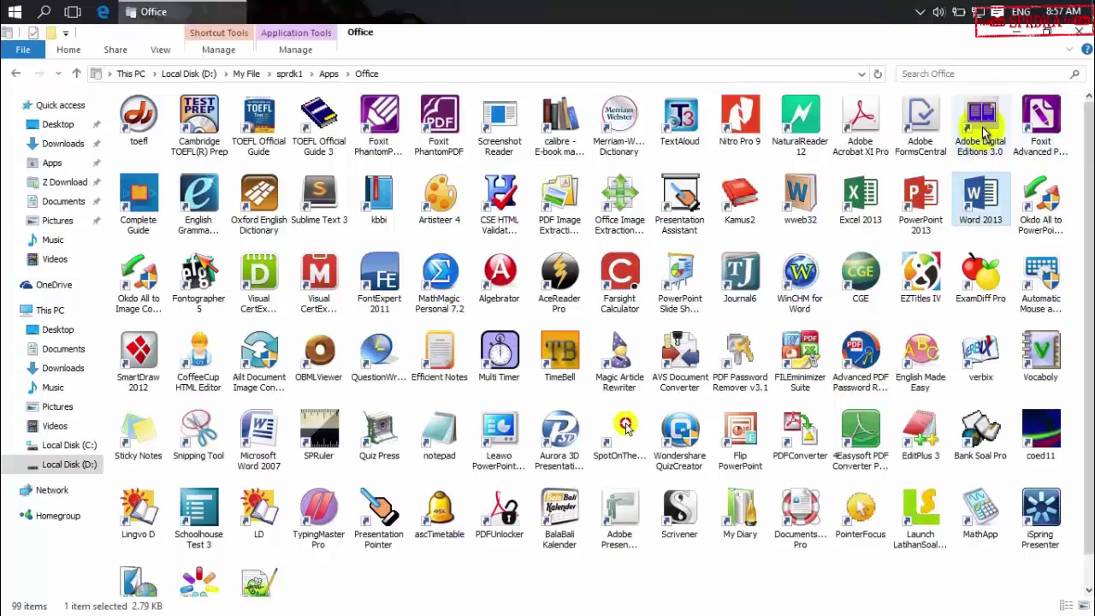
click(51, 162)
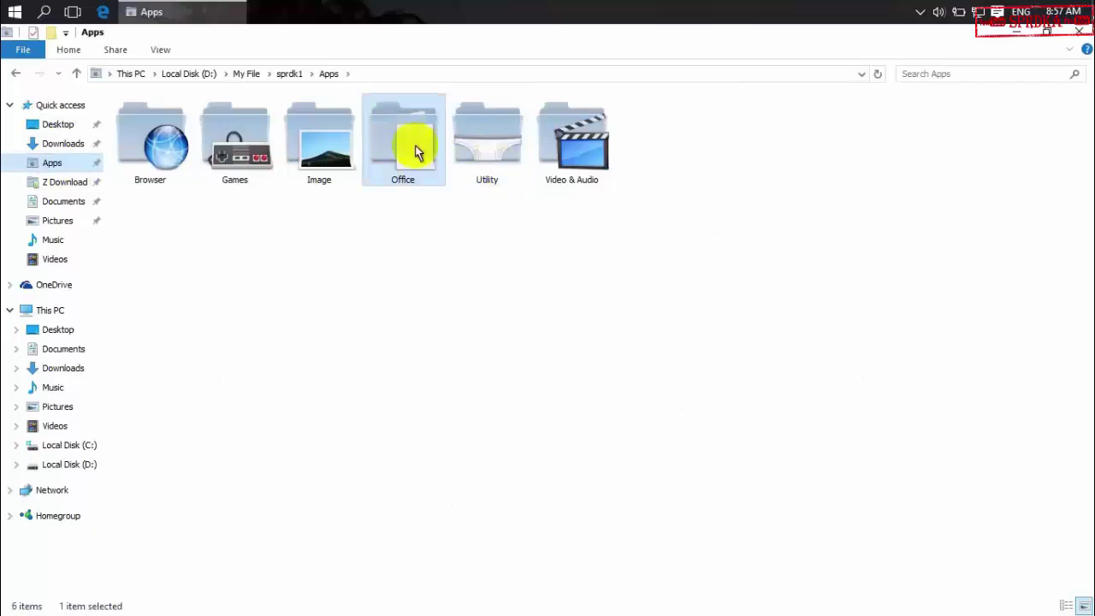
double_click(415, 150)
click(980, 197)
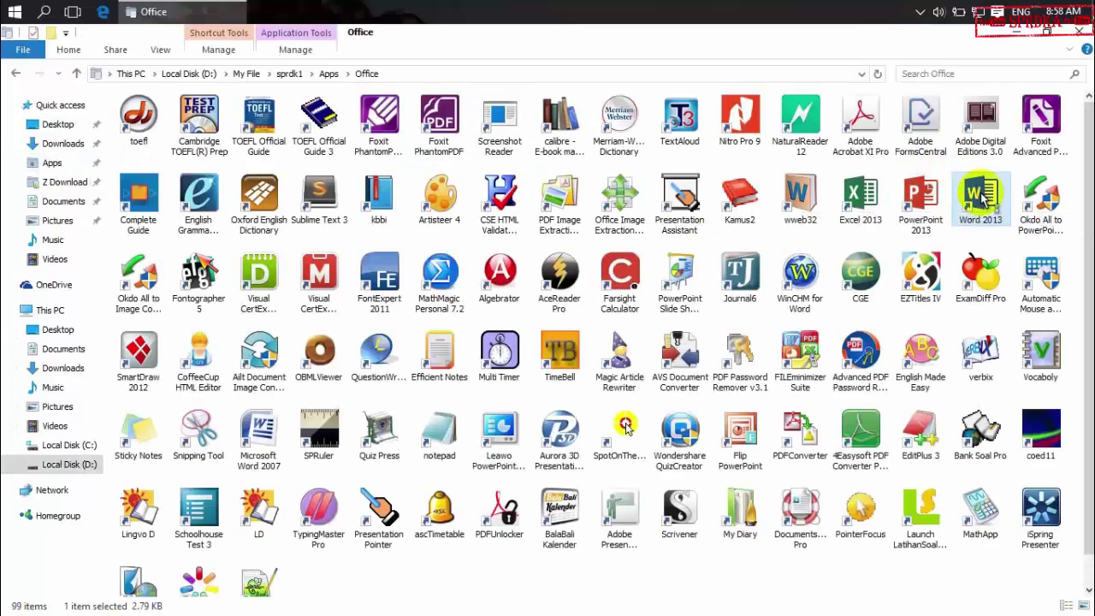
double_click(984, 198)
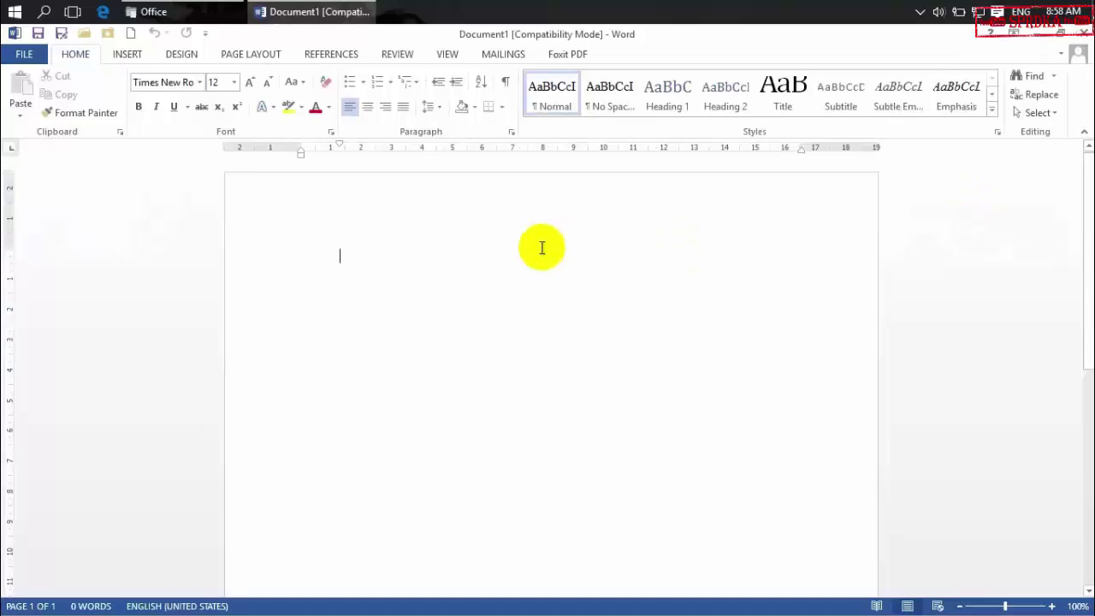
Enter the test line "Helloo" followed by a row of dots in the blank document and start a new paragraph.
text(s)
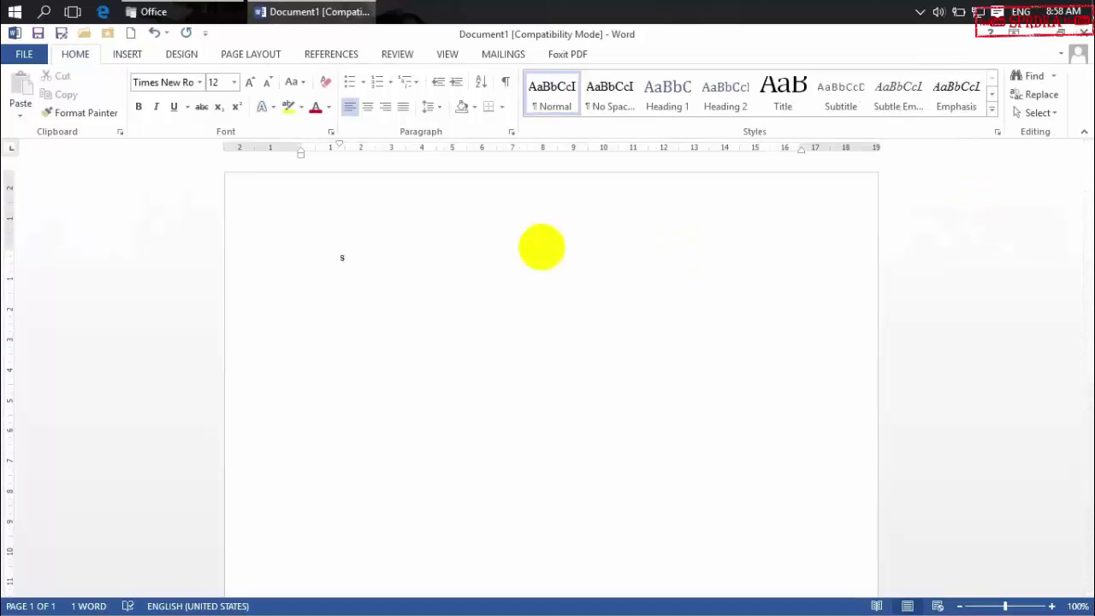
key(BackSpace)
text(helloo..............)
key(Return)
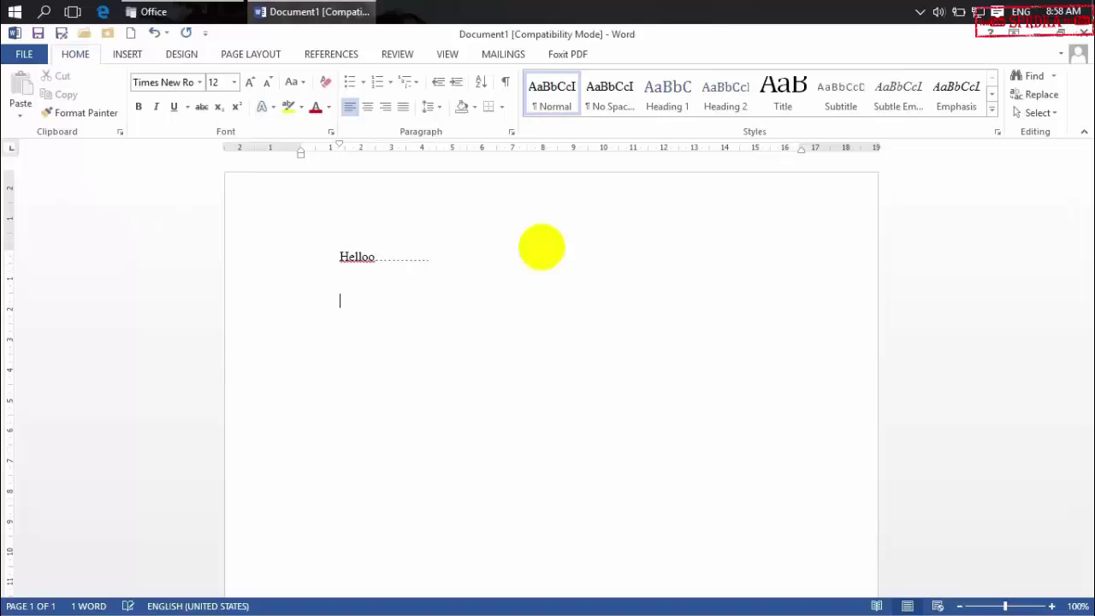
Close Word without saving the document and go back from the Office subfolder to Apps.
click(1081, 32)
click(549, 357)
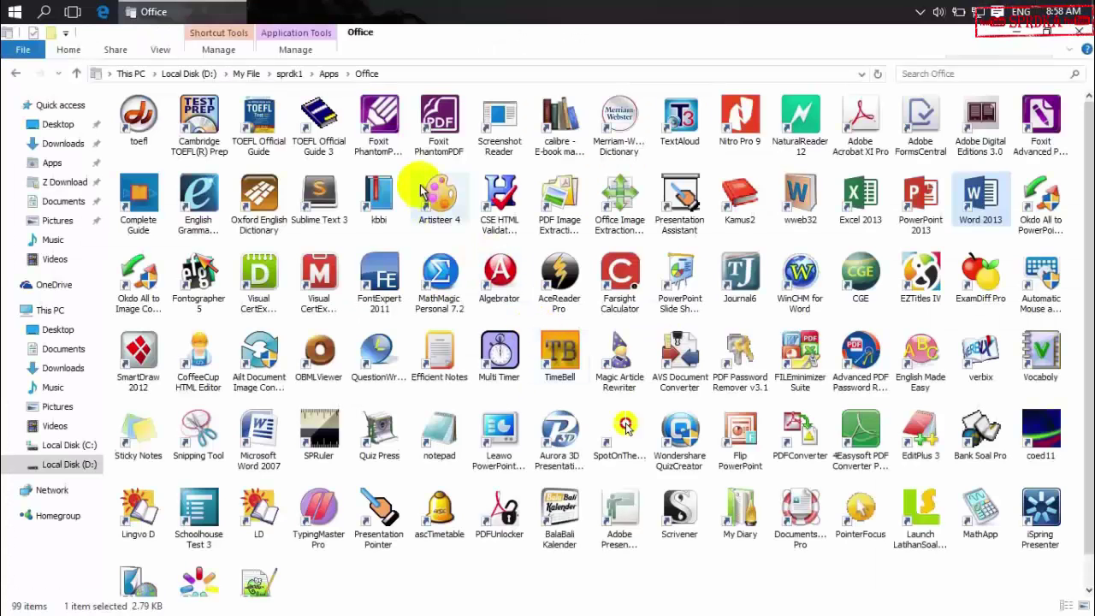
click(16, 74)
mouse_move(506, 159)
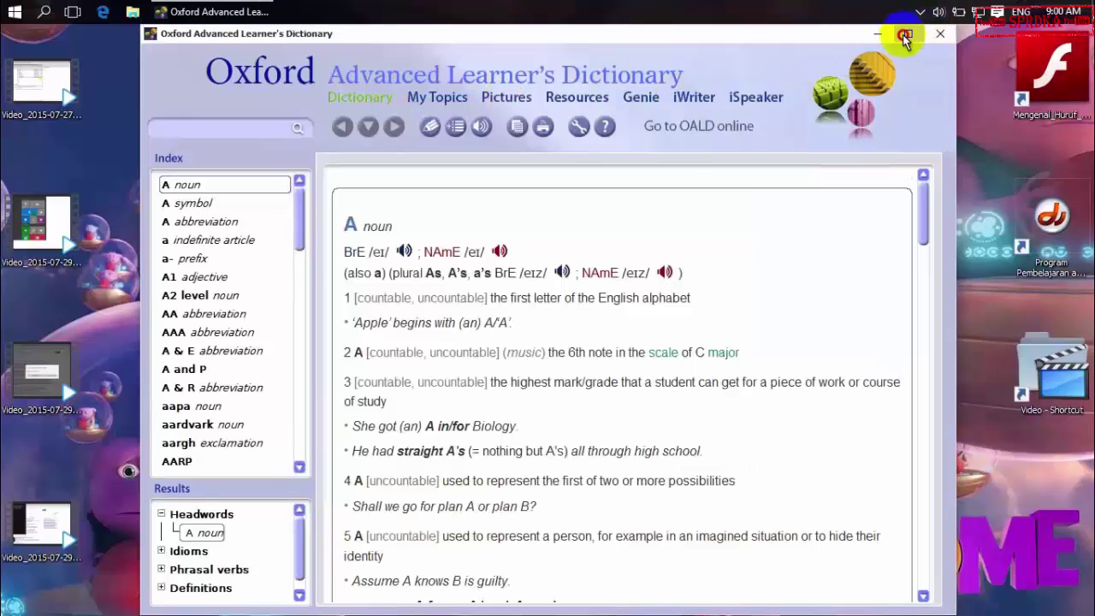
Maximize the Oxford Advanced Learner's Dictionary and look up the exclamation entry for "thank you".
click(906, 34)
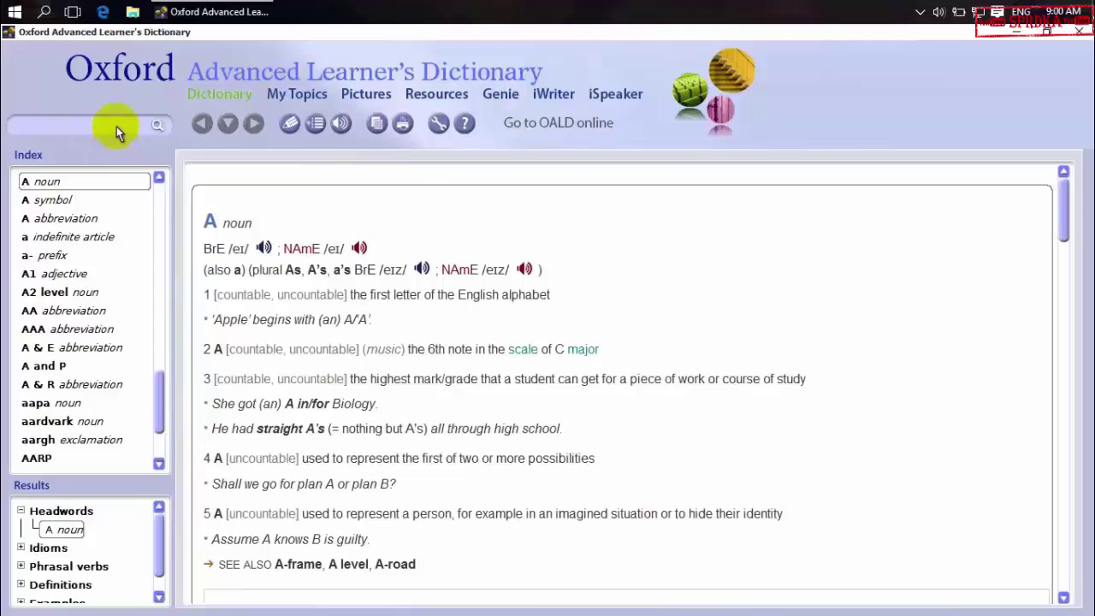
text(thank)
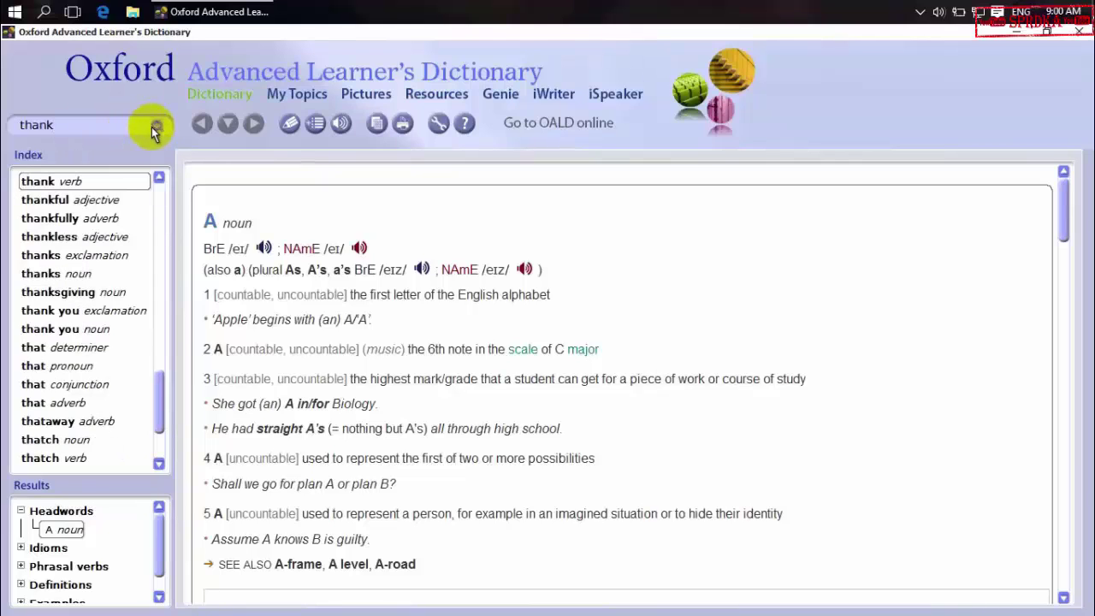
text( you)
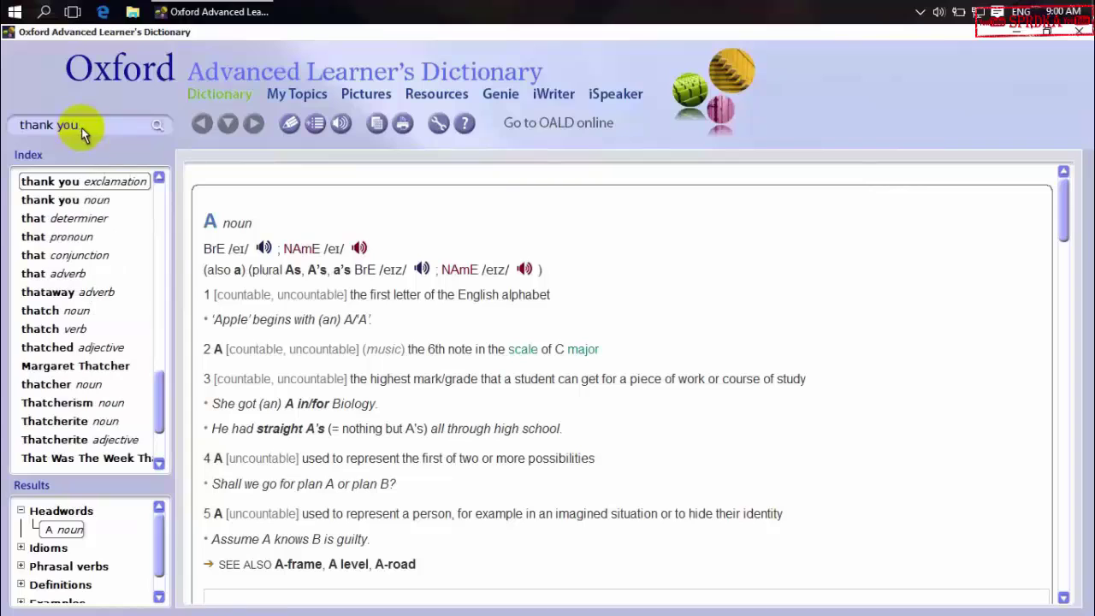
click(129, 184)
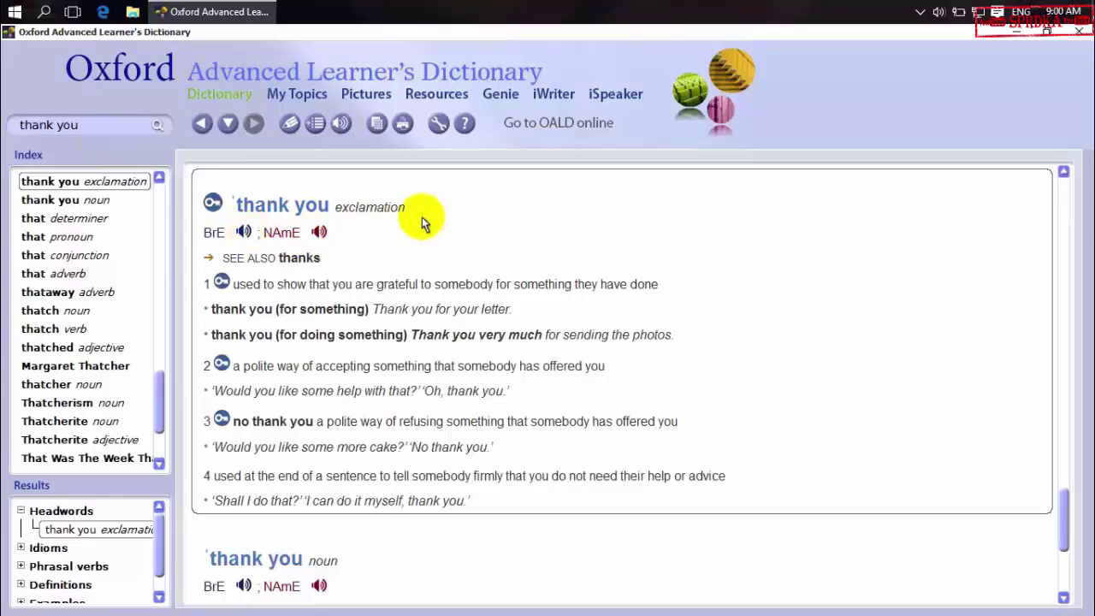
Read through the "thank you" exclamation entry and open the noun entry for "thank you".
scroll(428, 231, down, 3)
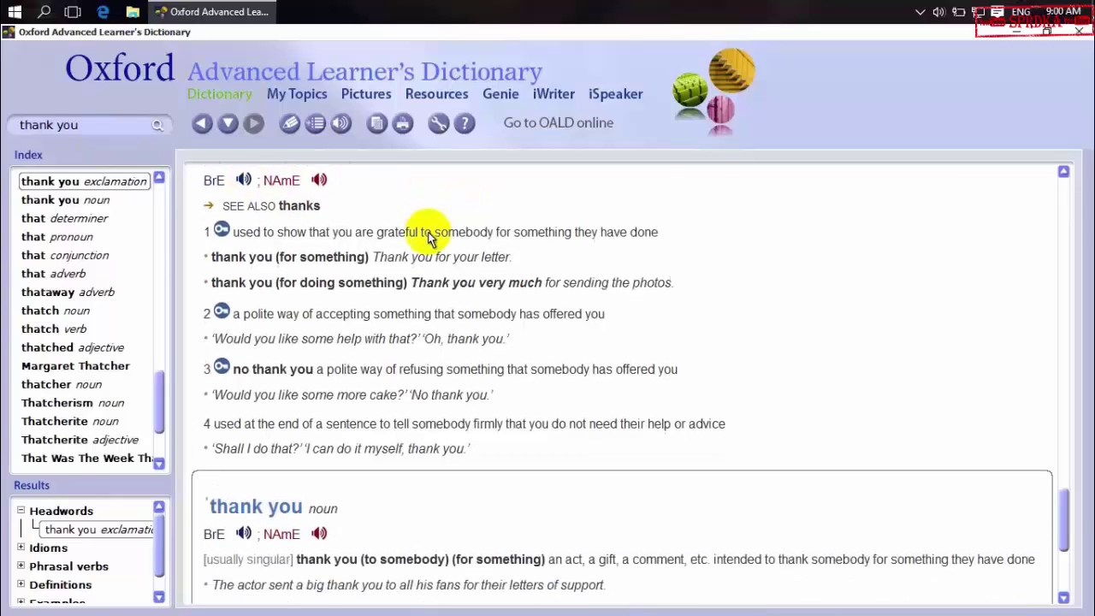
scroll(428, 231, down, 2)
scroll(428, 232, up, 5)
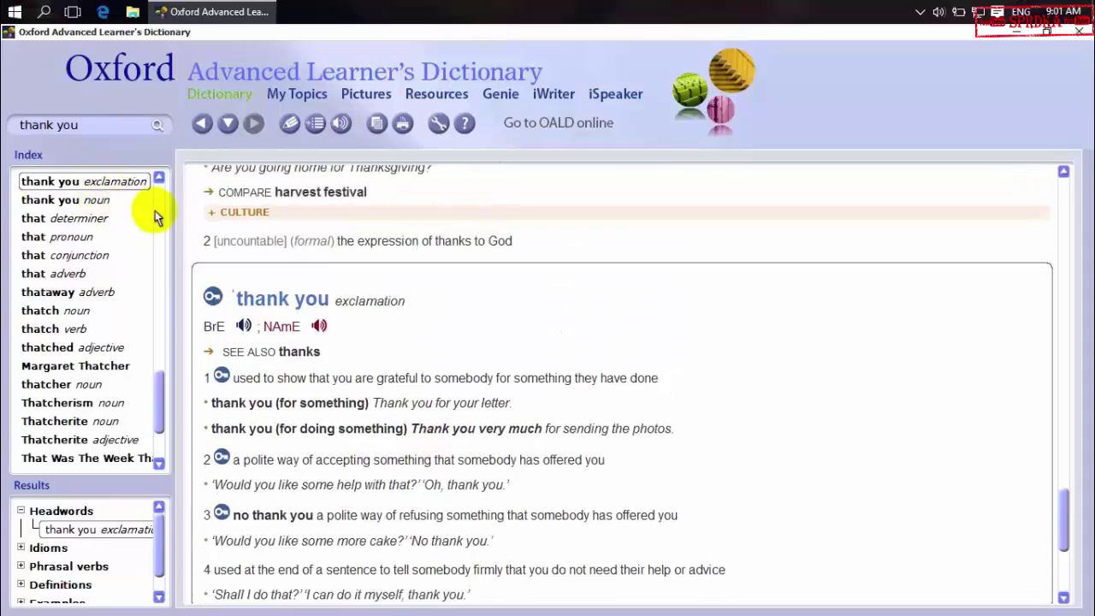
click(76, 199)
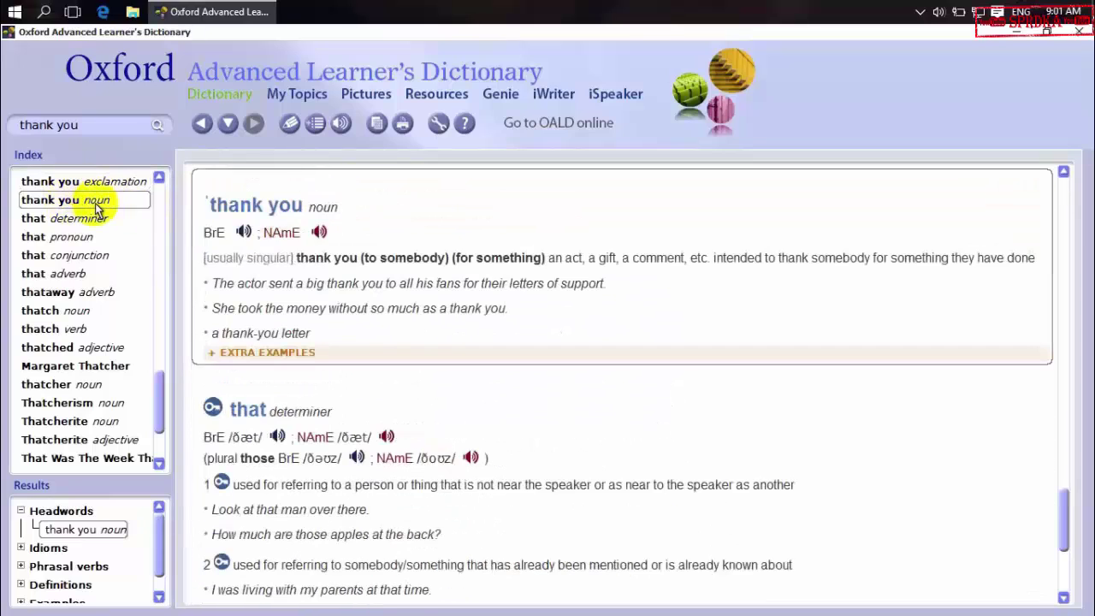